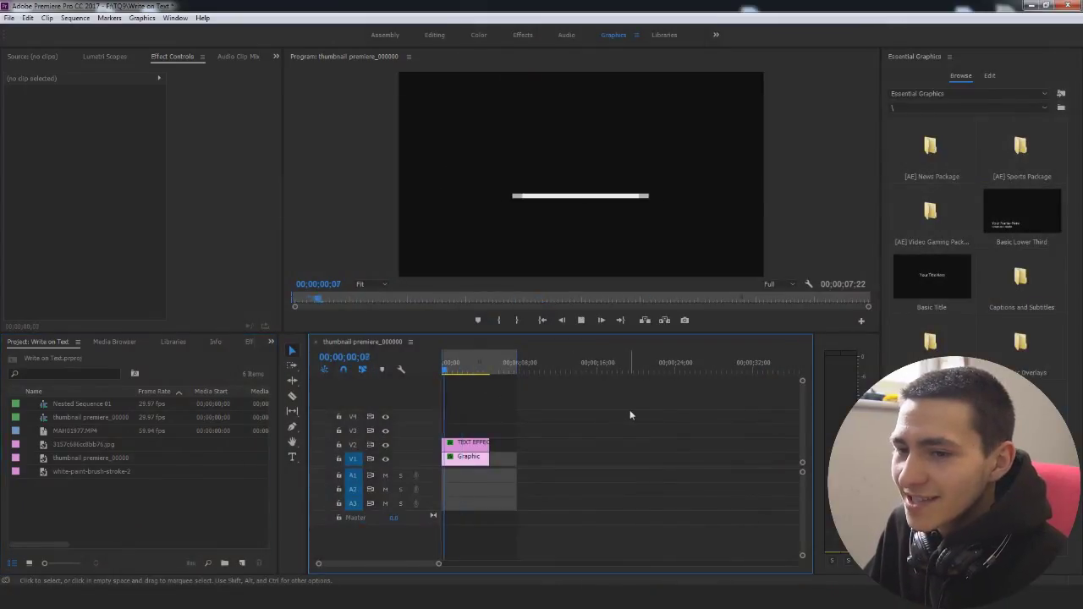
# Replay the TEXT EFFECT animation from the start in the Editing workspace
pyautogui.moveTo(463, 367); pyautogui.dragTo(443, 367)
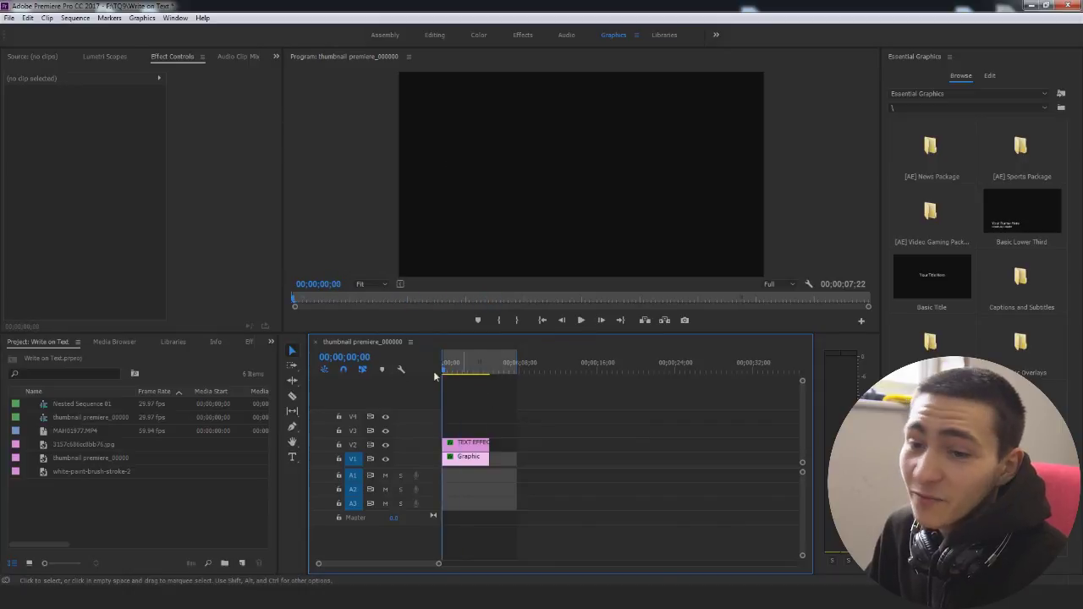
pyautogui.press('space')
pyautogui.press('space')
pyautogui.press('Home')
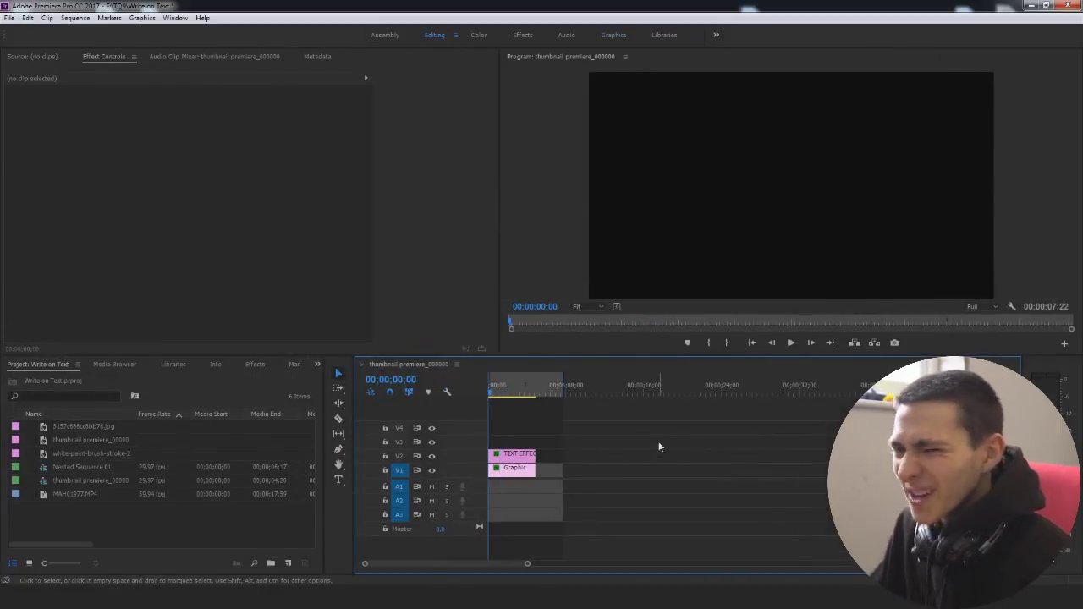
pyautogui.press('space')
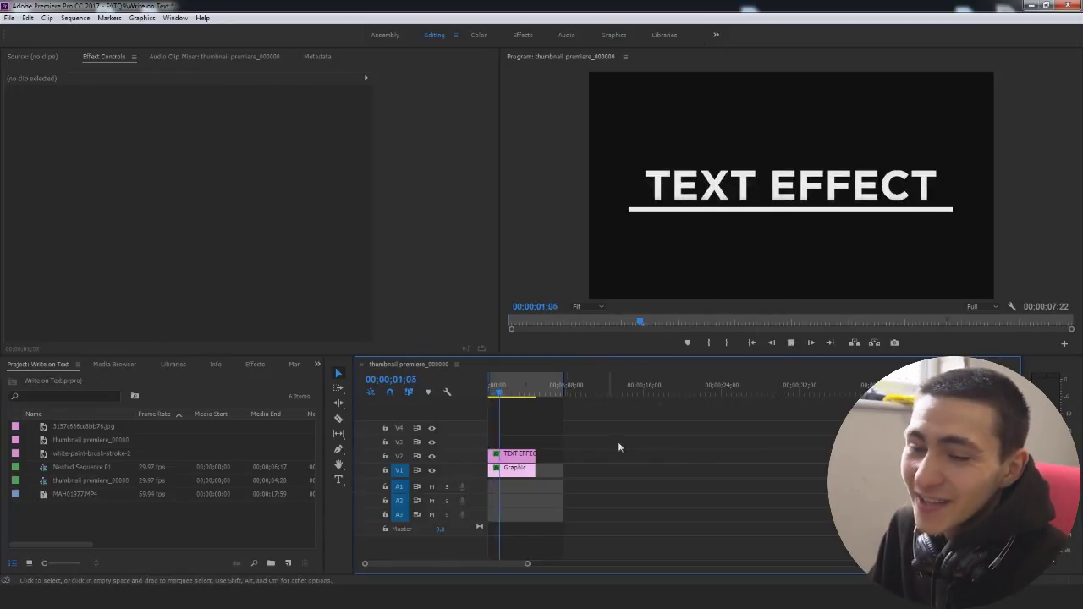
pyautogui.moveTo(507, 389); pyautogui.dragTo(482, 409)
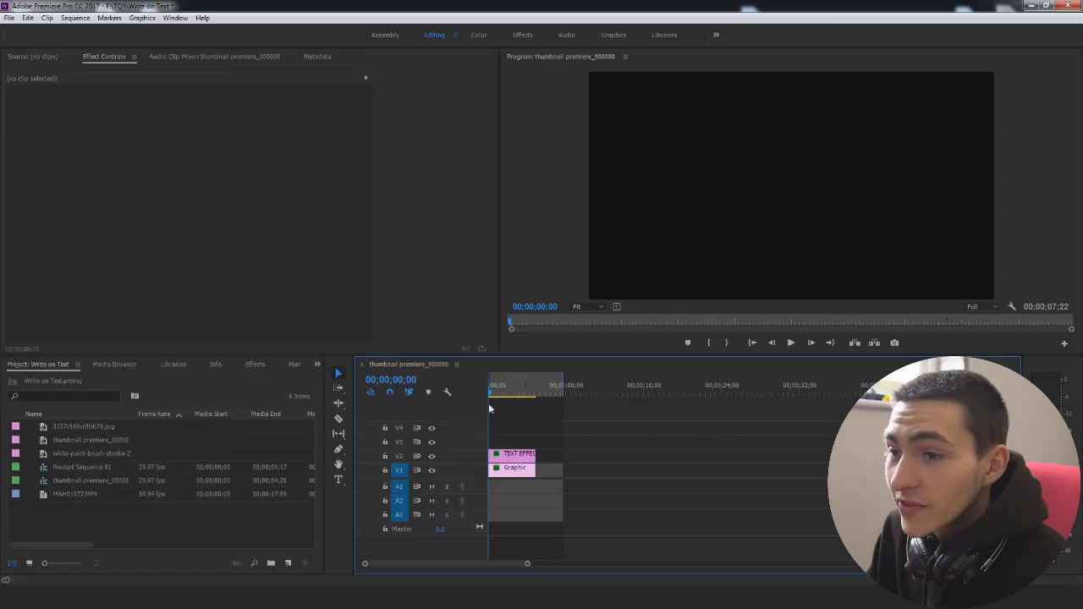
pyautogui.press('space')
# Select the title text in the preview to edit its wording
pyautogui.click(772, 183)
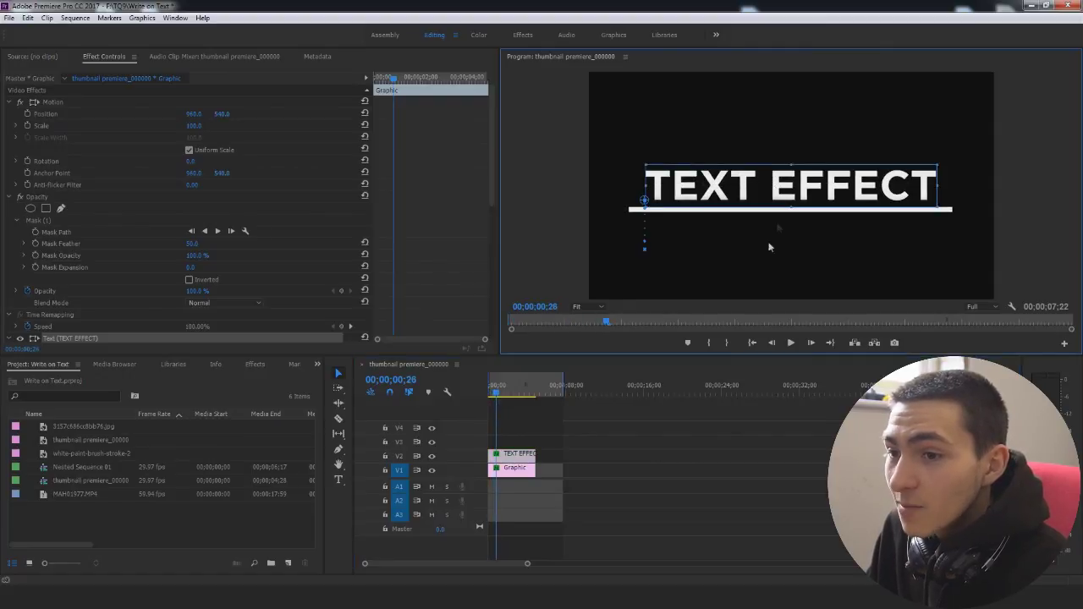
pyautogui.click(498, 388)
pyautogui.click(771, 472)
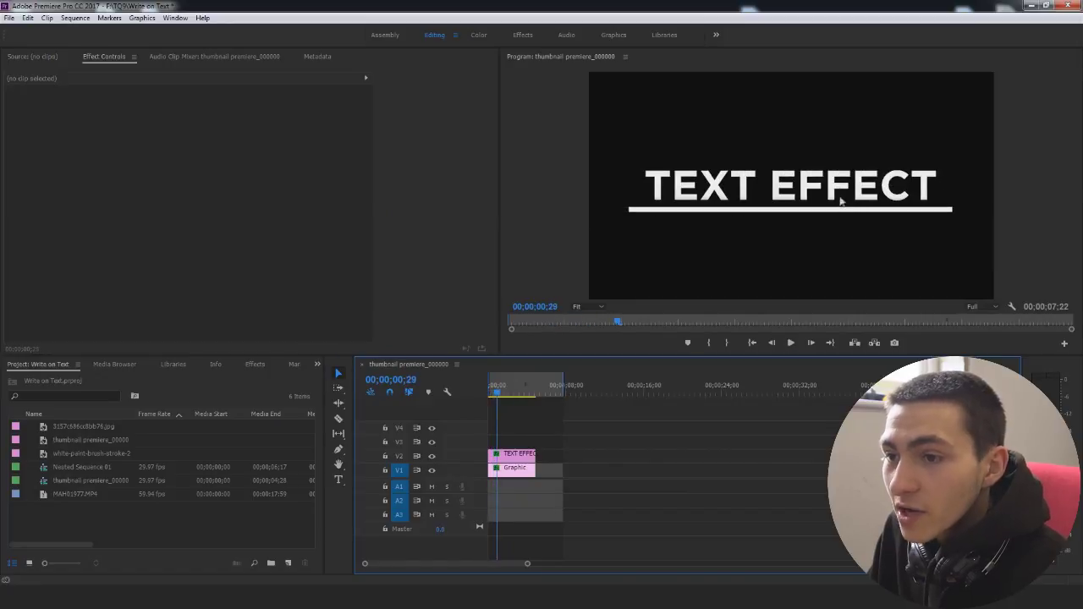
pyautogui.click(815, 195)
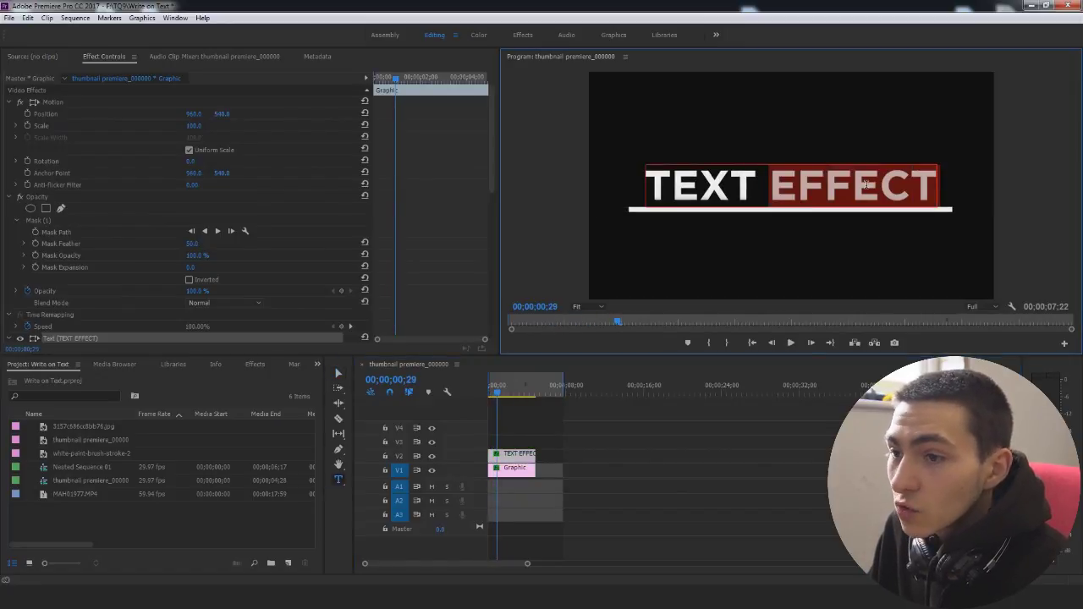
# Retype the title as 'JACK COLE' in the Graphics workspace and play it from the start
pyautogui.write('JACK COLE')
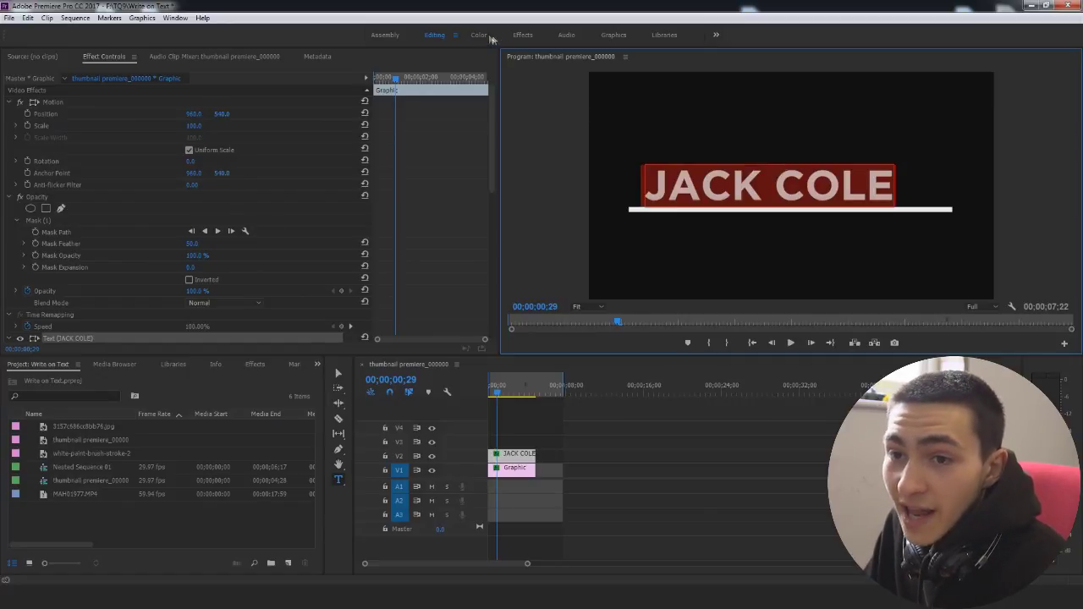
pyautogui.click(613, 35)
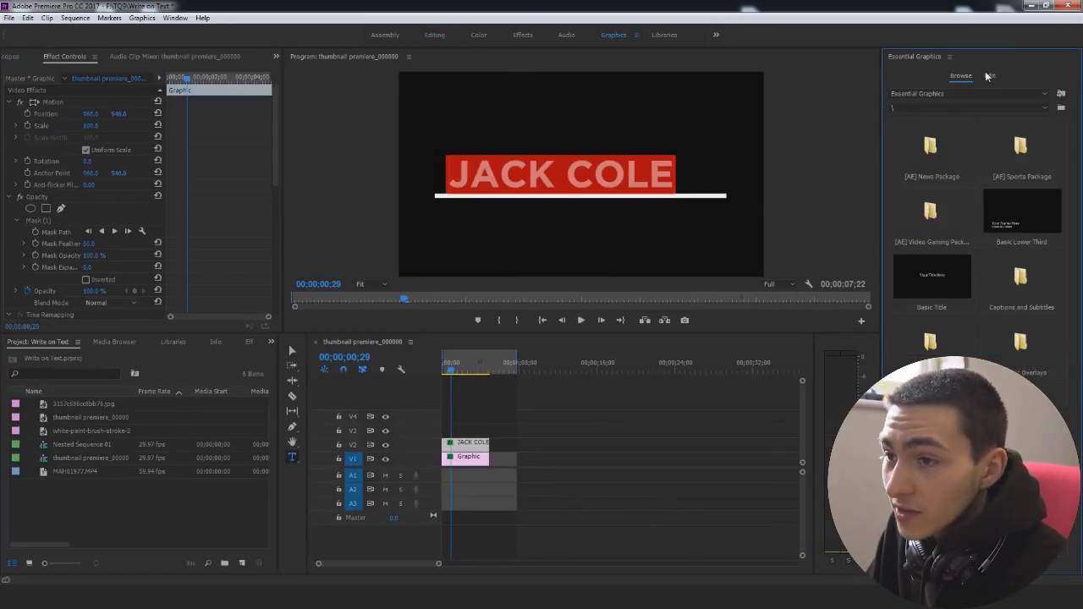
pyautogui.click(989, 76)
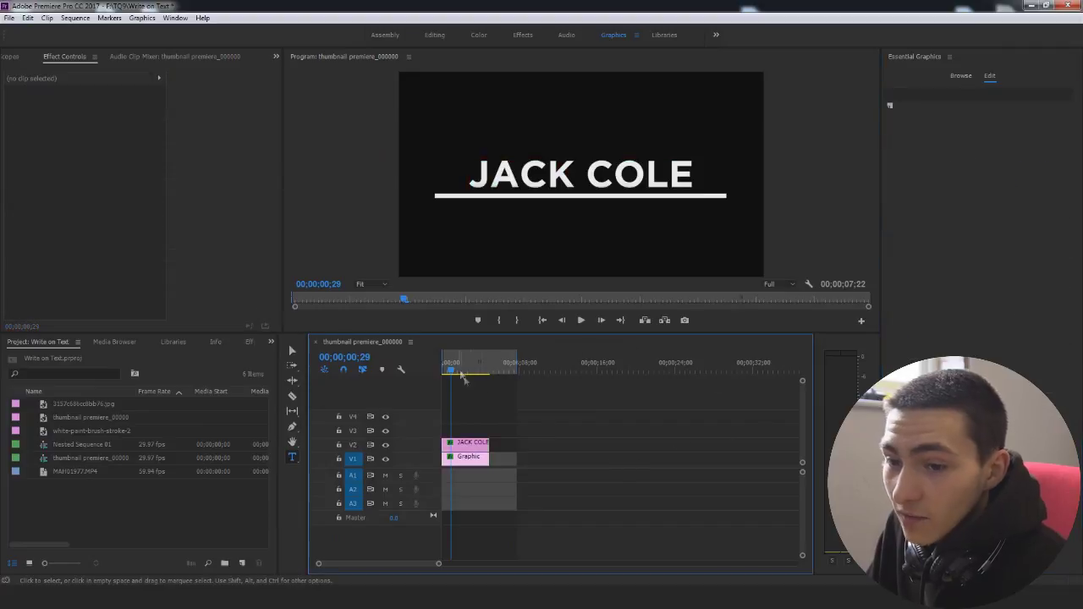
pyautogui.press('Home')
pyautogui.press('space')
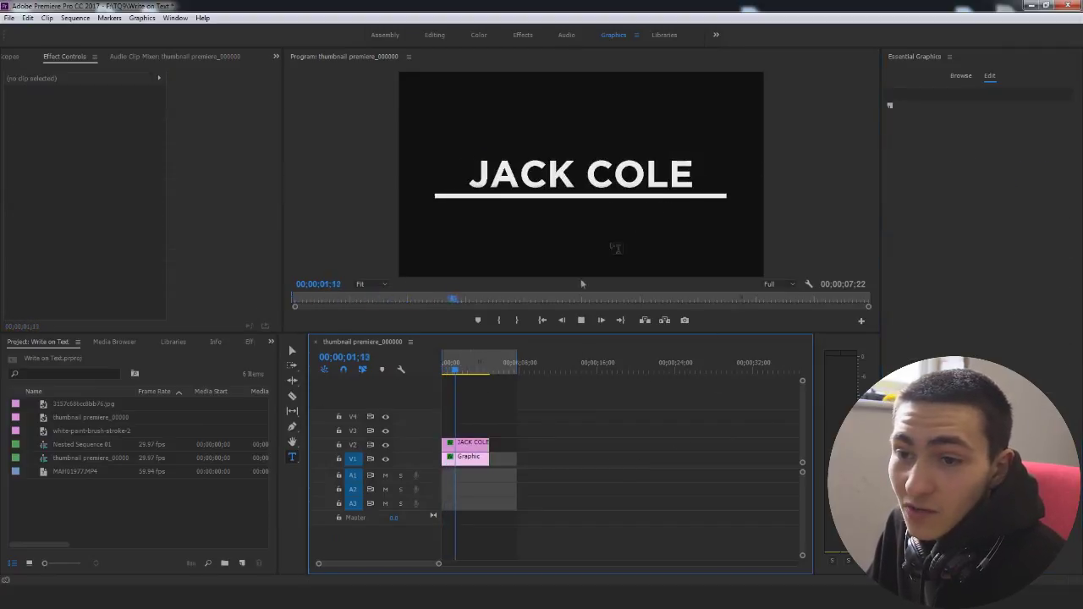
# Select the Graphic clip and delete the title's Position keyframe where it has risen
pyautogui.moveTo(449, 366); pyautogui.dragTo(449, 373)
pyautogui.click(467, 455)
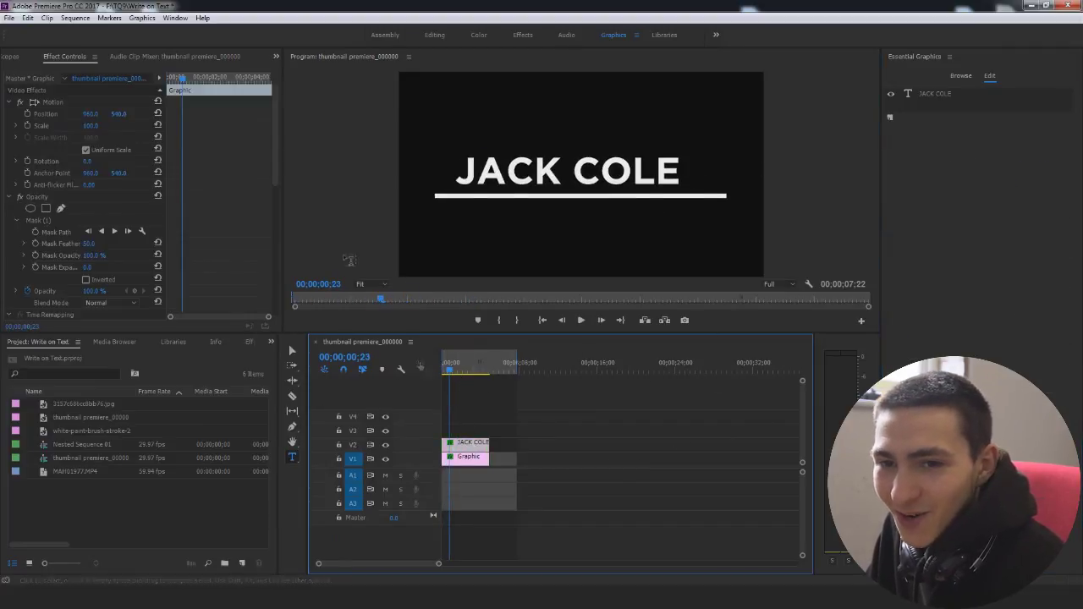
pyautogui.moveTo(181, 78)
pyautogui.mouseDown()
pyautogui.moveTo(168, 84)
pyautogui.moveTo(184, 89)
pyautogui.moveTo(171, 90)
pyautogui.mouseUp()
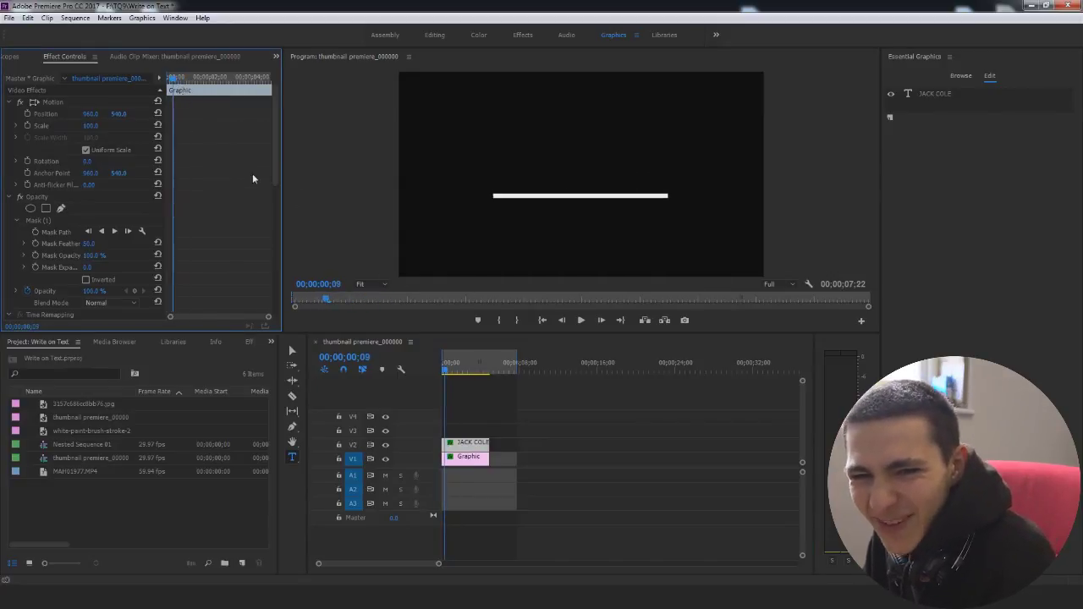
pyautogui.scroll(-10, 247, 178)
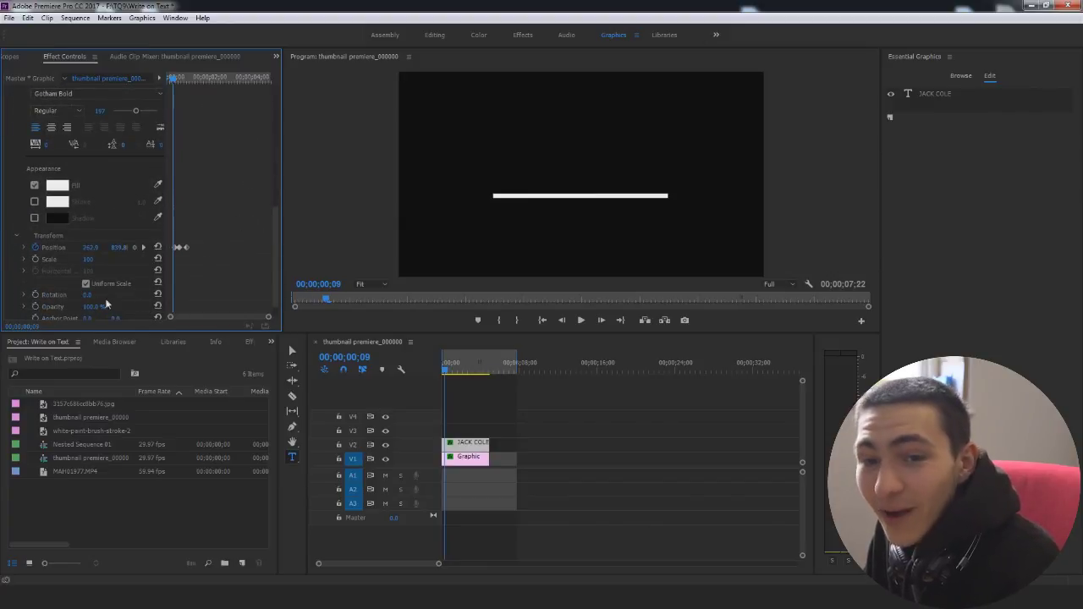
pyautogui.moveTo(173, 318); pyautogui.dragTo(195, 318)
pyautogui.moveTo(197, 80); pyautogui.dragTo(210, 79)
pyautogui.press('Delete')
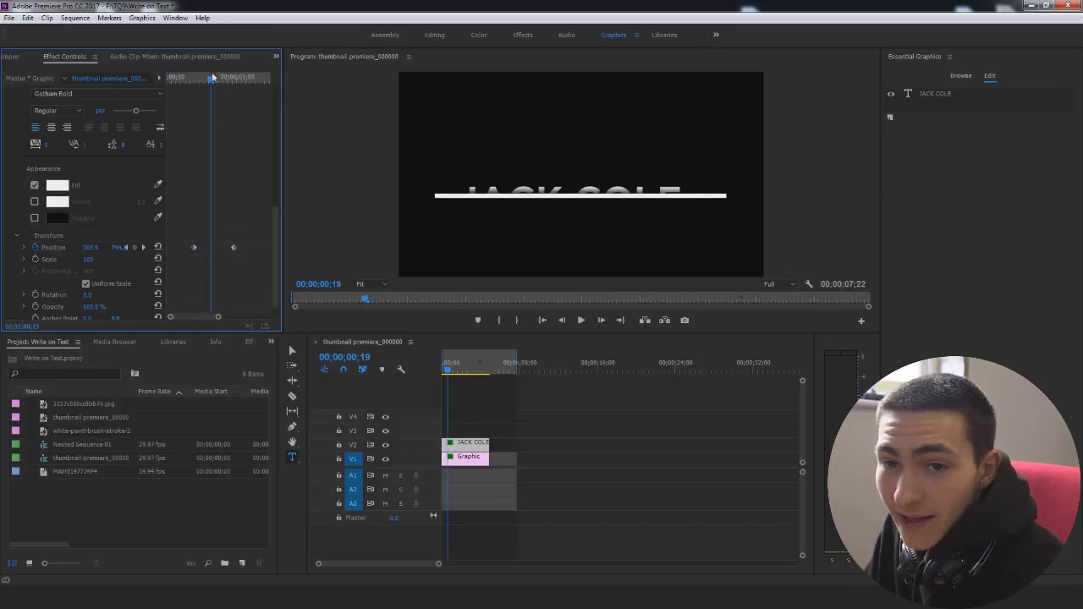
# Replay the JACK COLE title rising above the line from the start
pyautogui.press('Home')
pyautogui.press('space')
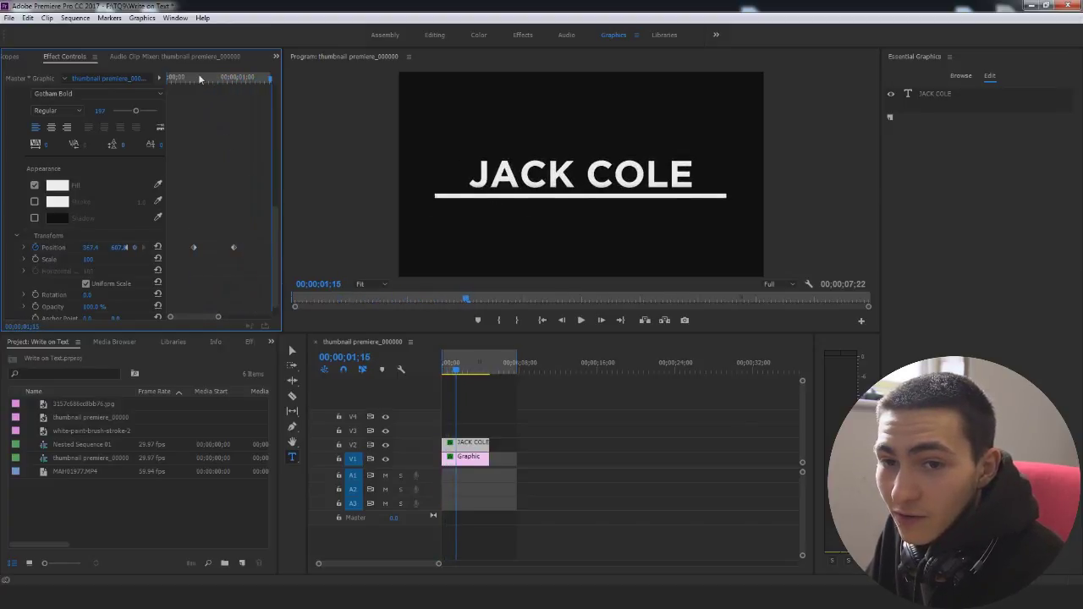
pyautogui.click(195, 78)
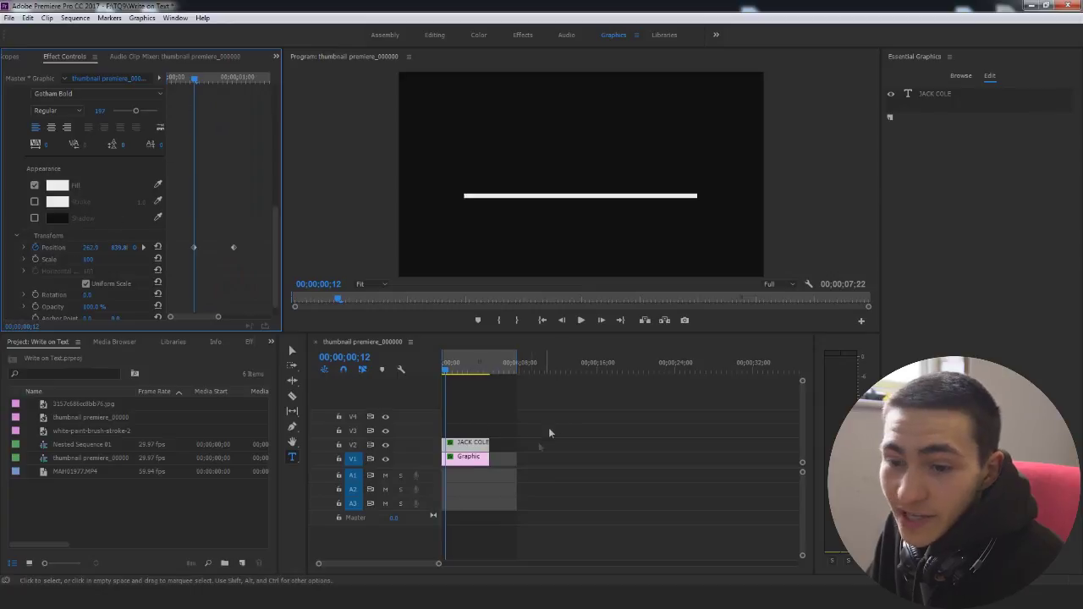
pyautogui.click(533, 472)
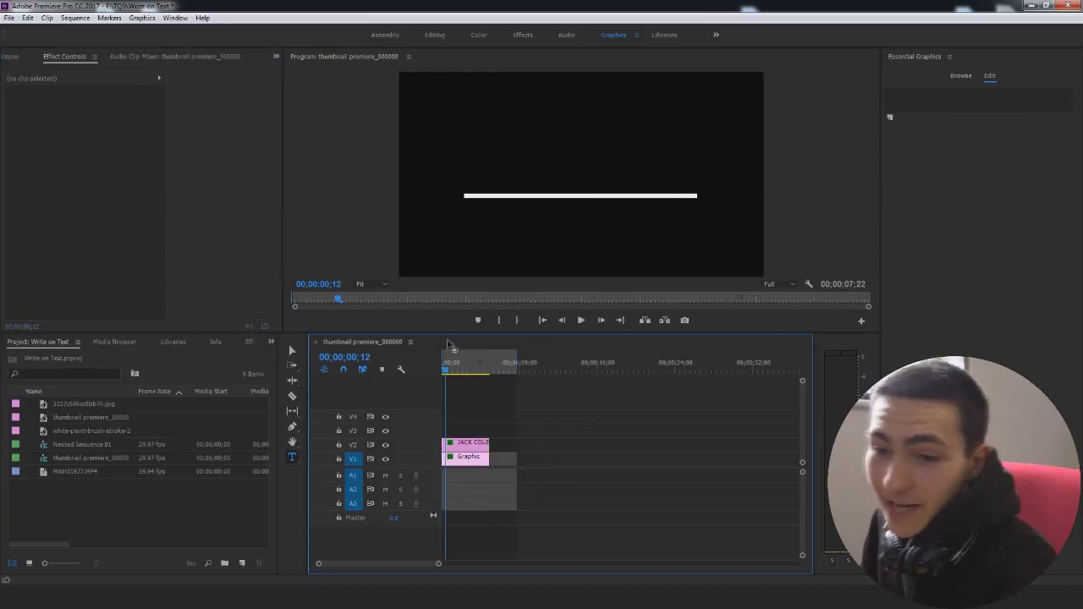
pyautogui.moveTo(465, 366); pyautogui.dragTo(425, 376)
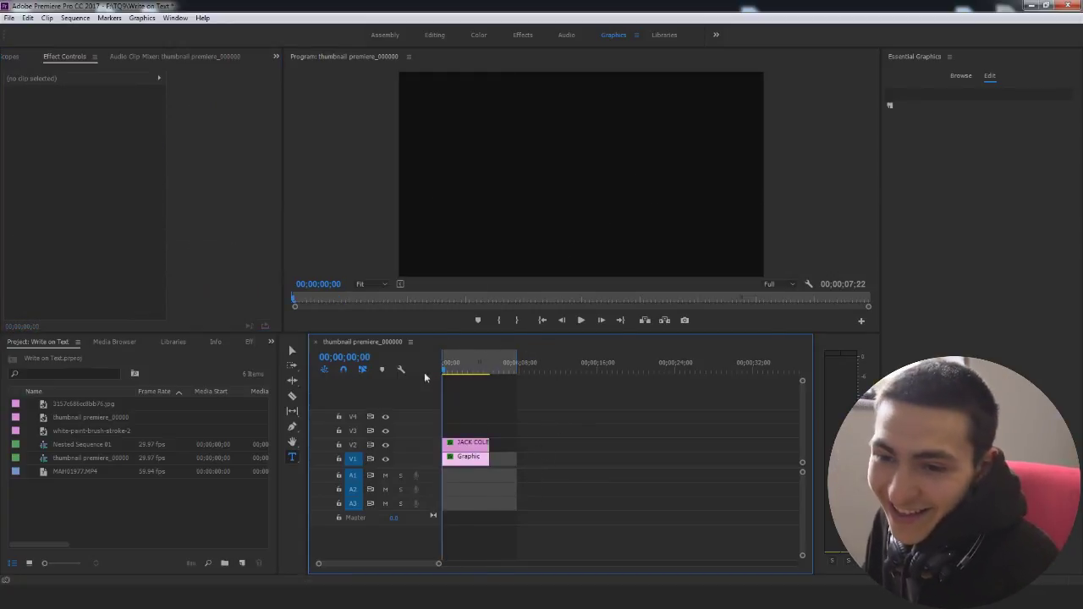
pyautogui.press('space')
pyautogui.press('space')
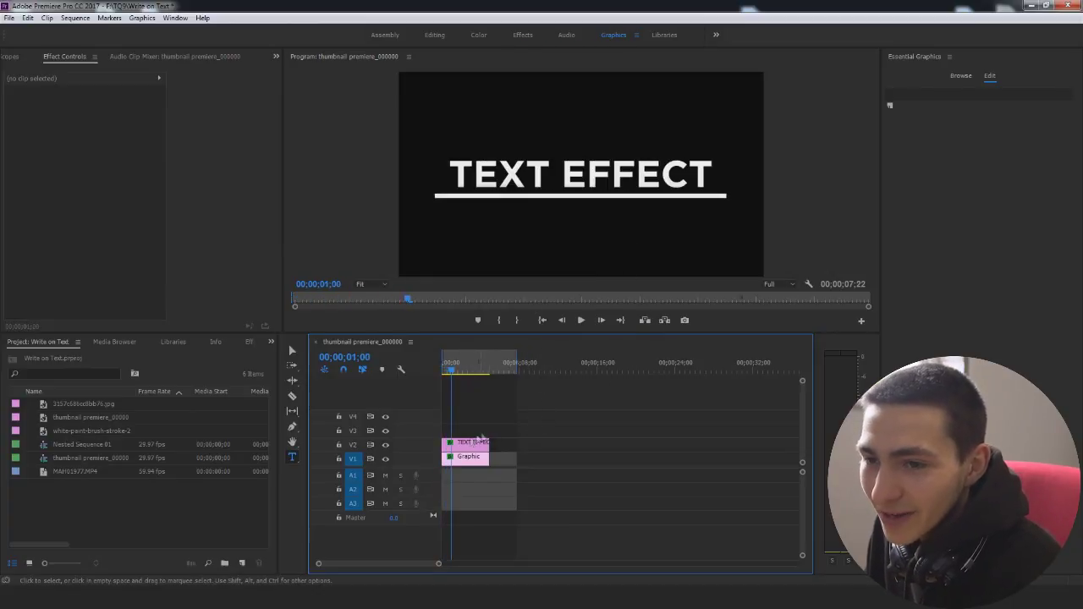
# Select both the title and line clips and delete them
pyautogui.click(478, 441)
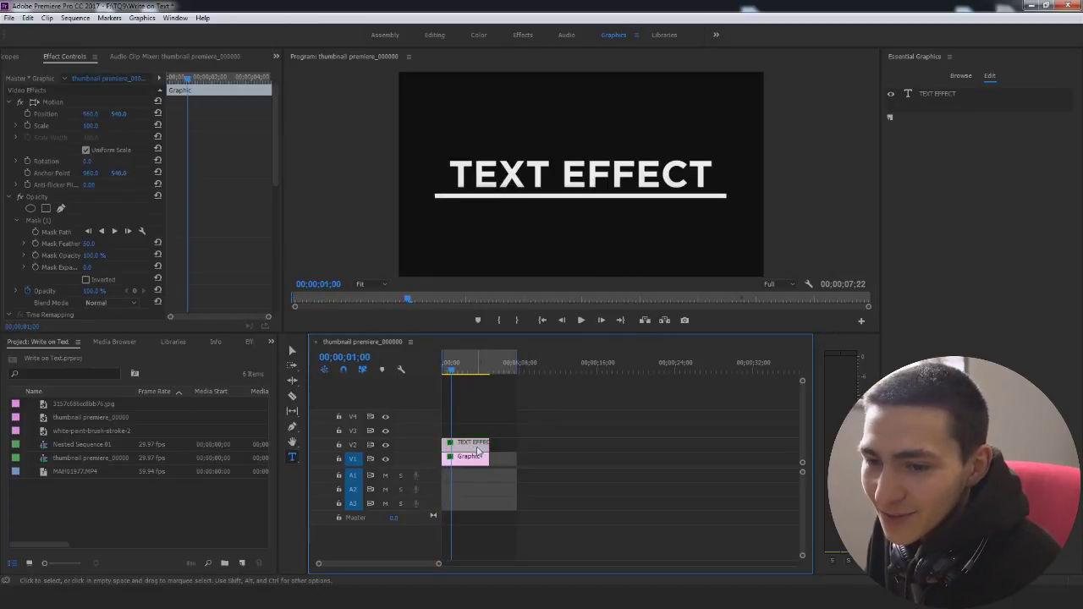
pyautogui.click(530, 495)
pyautogui.moveTo(621, 512); pyautogui.dragTo(442, 387)
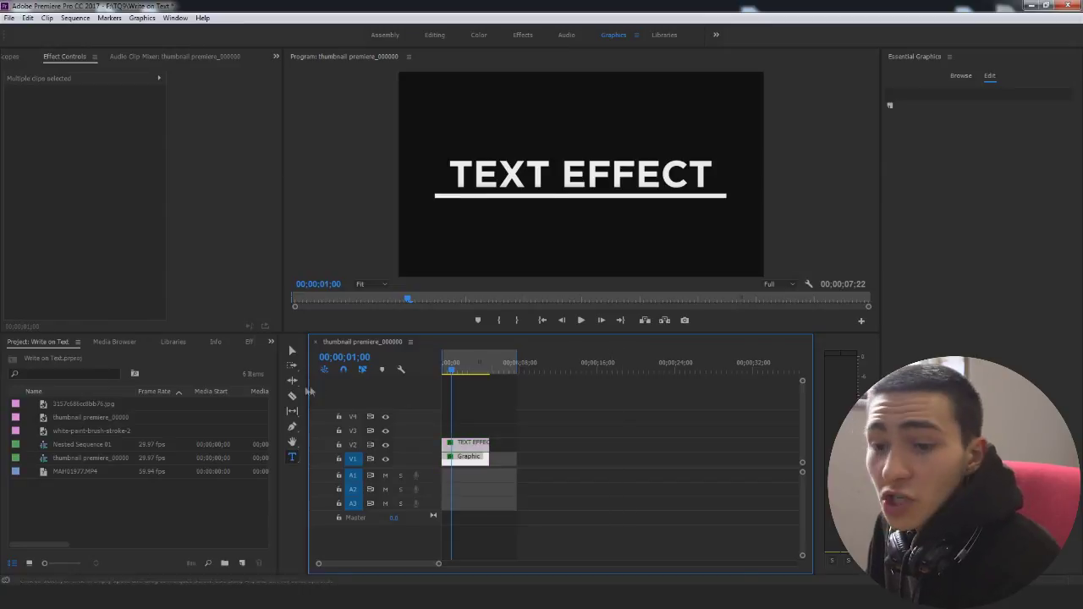
pyautogui.press('Delete')
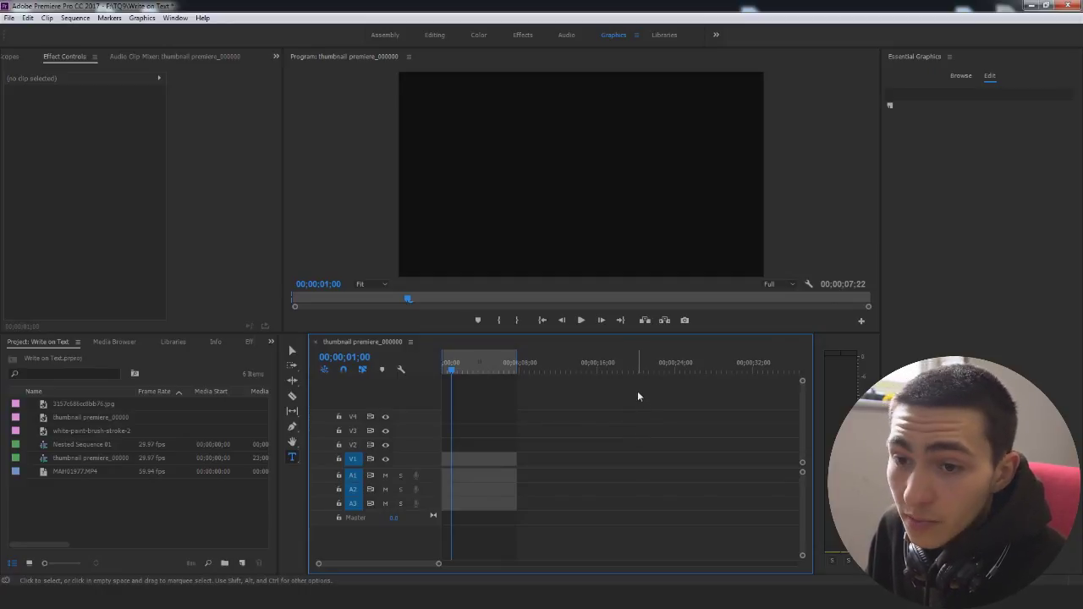
# Return to the start of the empty sequence and switch to the Pen tool
pyautogui.press('Home')
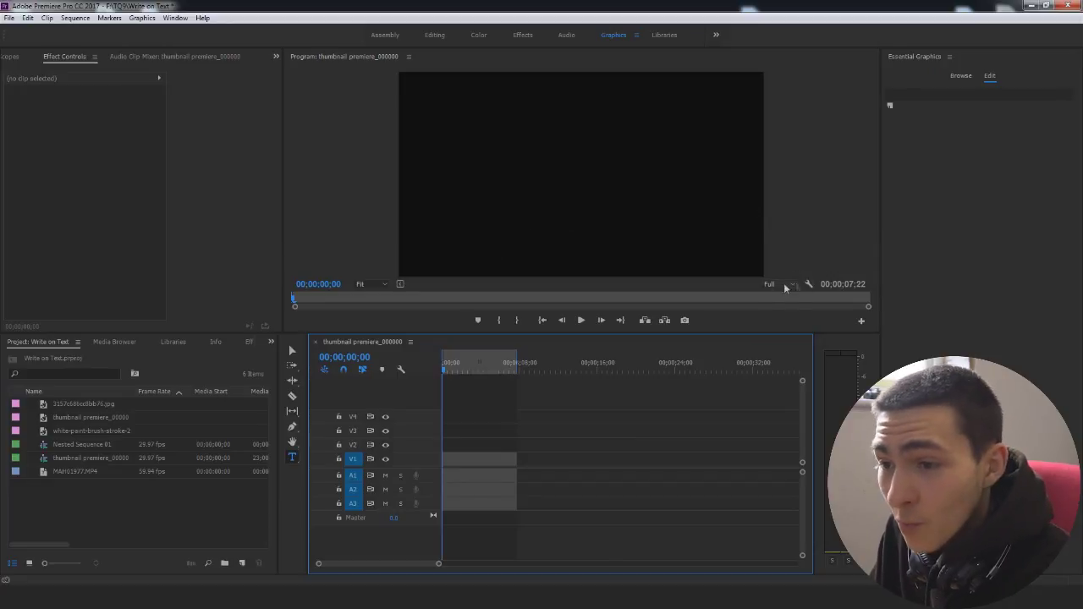
pyautogui.press('p')
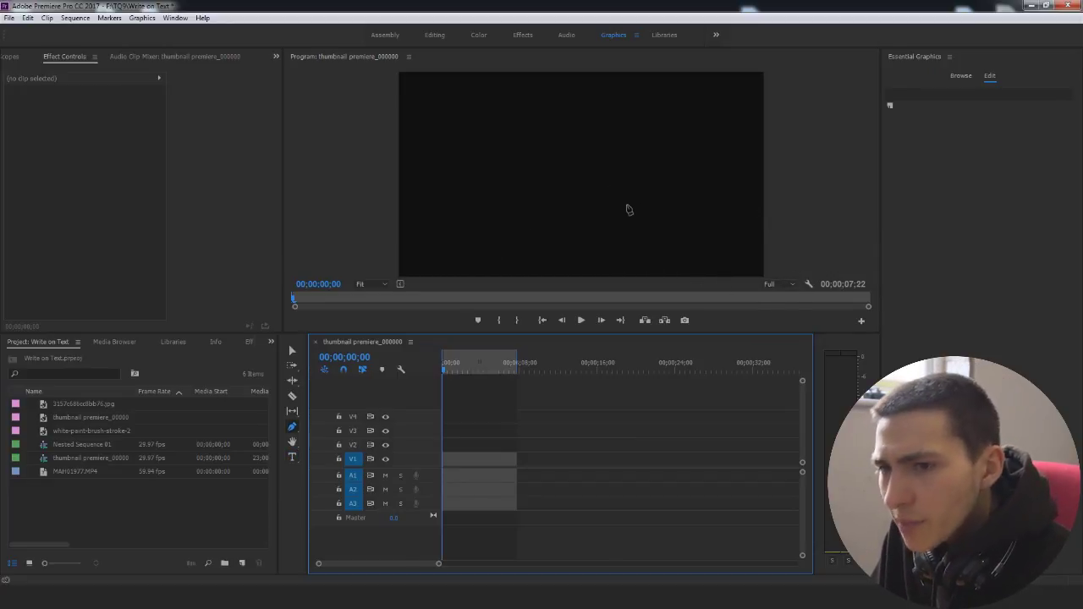
# Show safe-margin guides, draw a trial line between the margins, then undo it
pyautogui.click(808, 285)
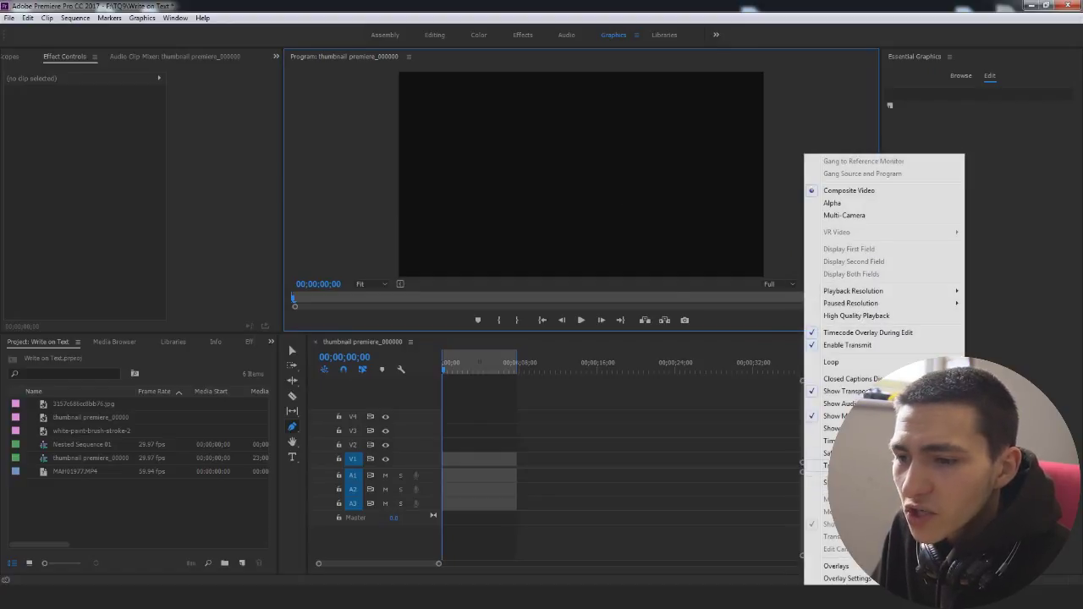
pyautogui.click(833, 454)
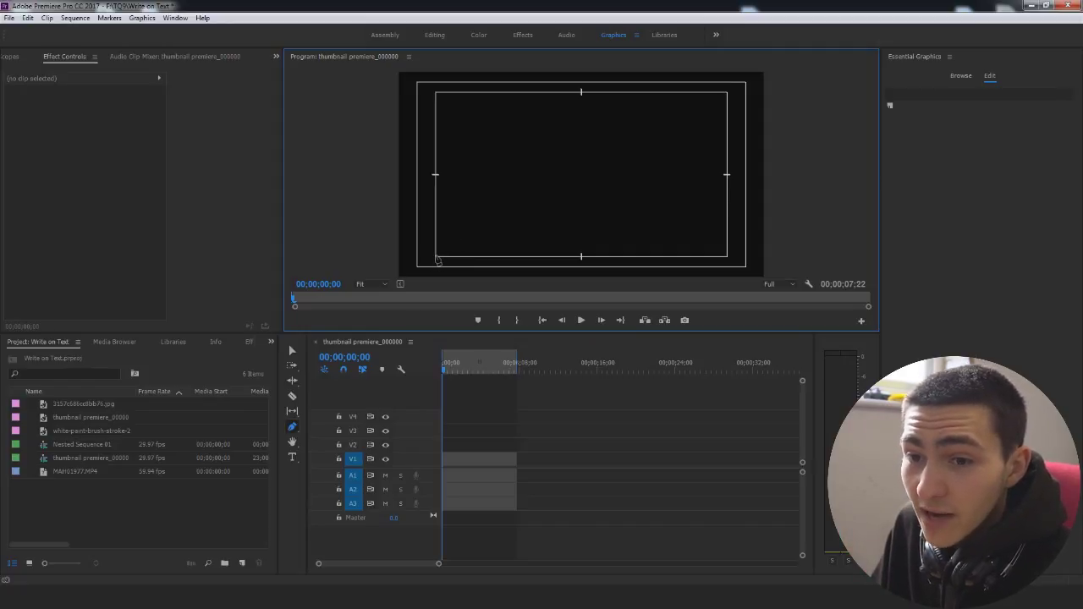
pyautogui.click(436, 177)
pyautogui.click(732, 174)
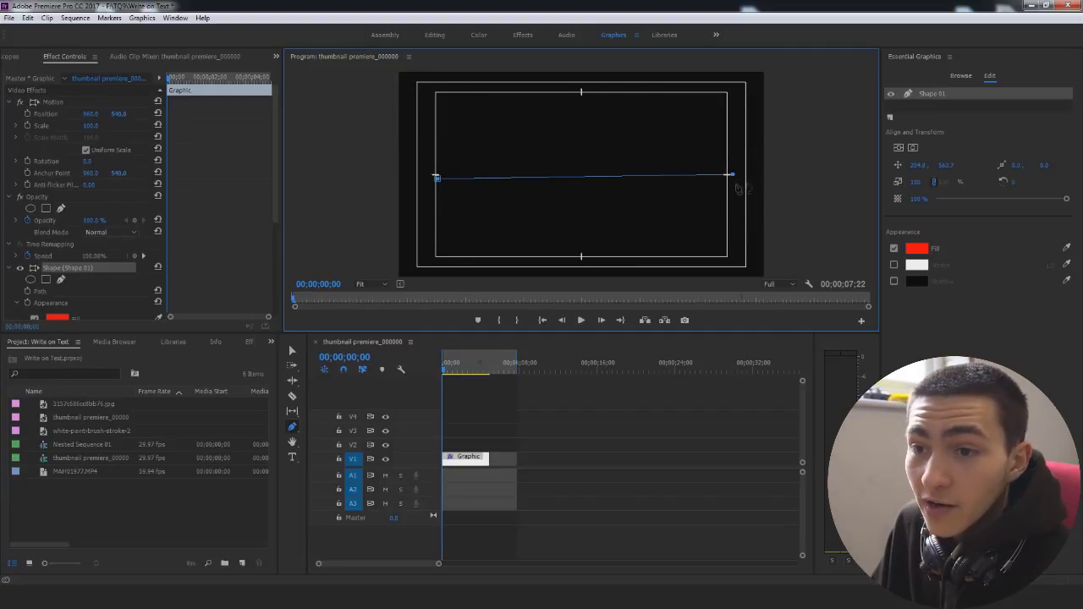
pyautogui.hotkey('ctrl', 'z')
pyautogui.hotkey('ctrl', 'z')
pyautogui.hotkey('ctrl', 'z')
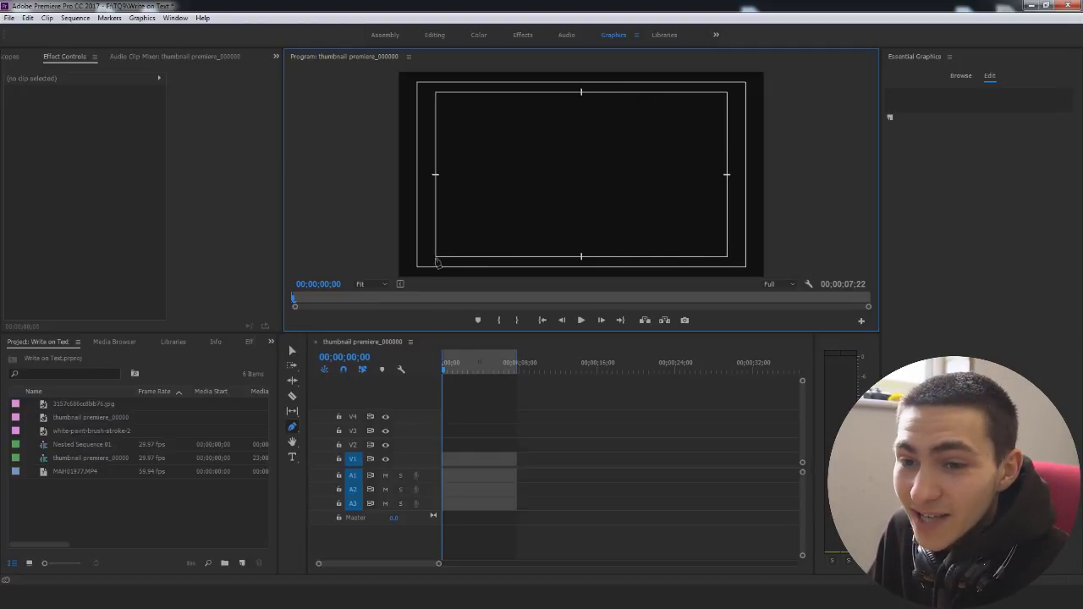
# Draw a line along the frame's bottom edge and set its fill to white
pyautogui.click(435, 260)
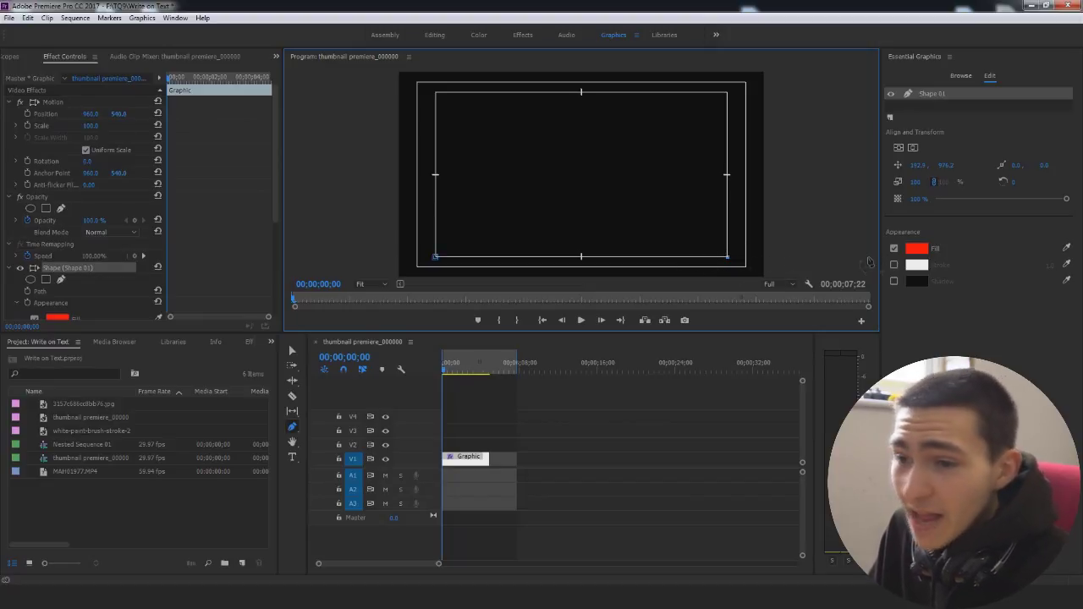
pyautogui.click(921, 254)
pyautogui.moveTo(557, 296); pyautogui.dragTo(340, 433)
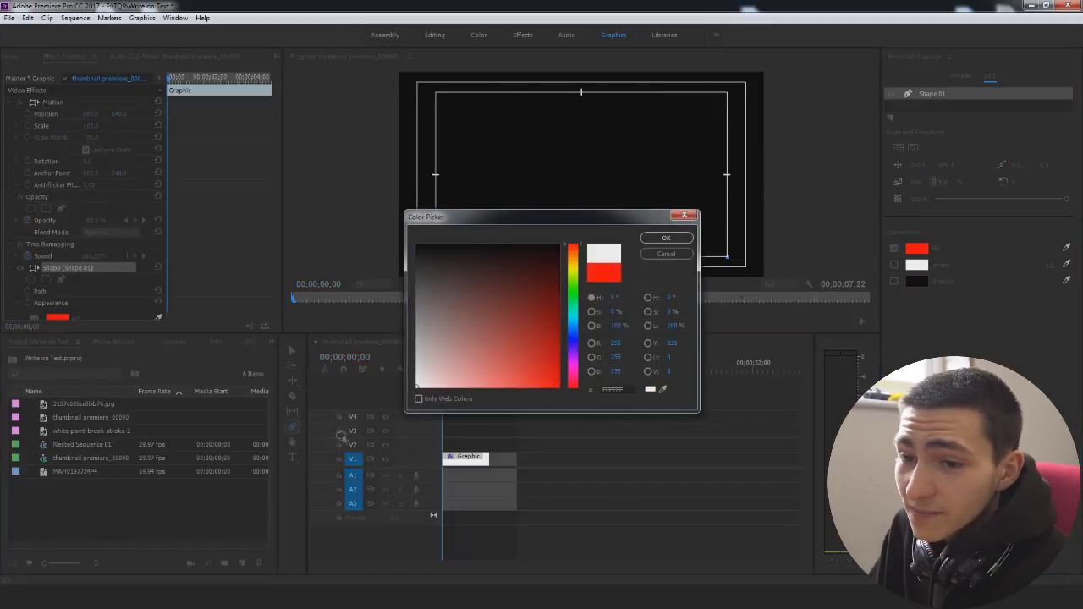
pyautogui.press('Return')
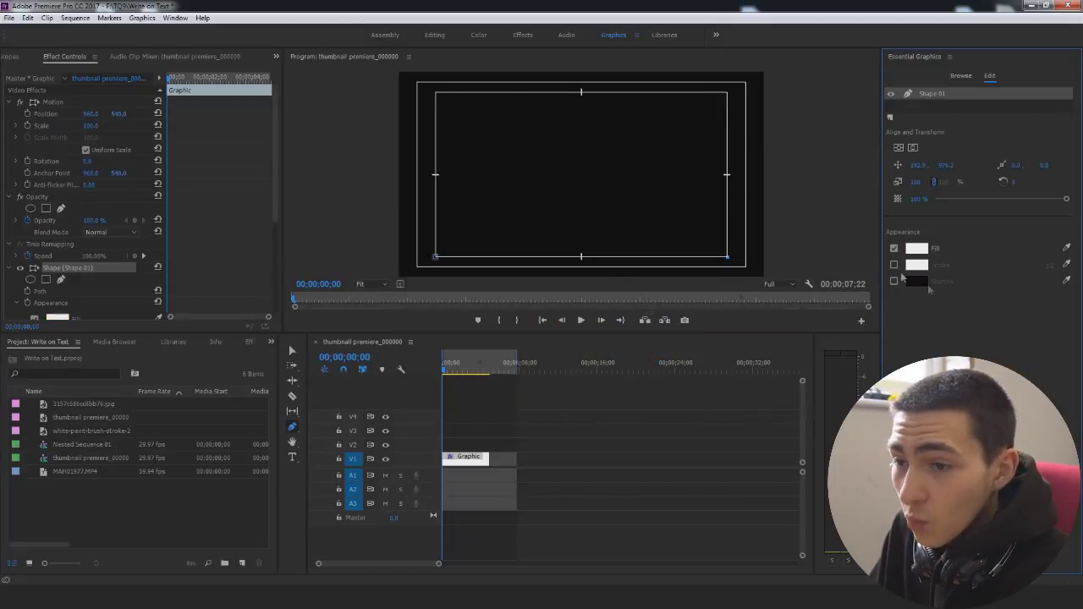
# Enable a 35 stroke on the line, then return to the Selection tool and deselect
pyautogui.click(894, 265)
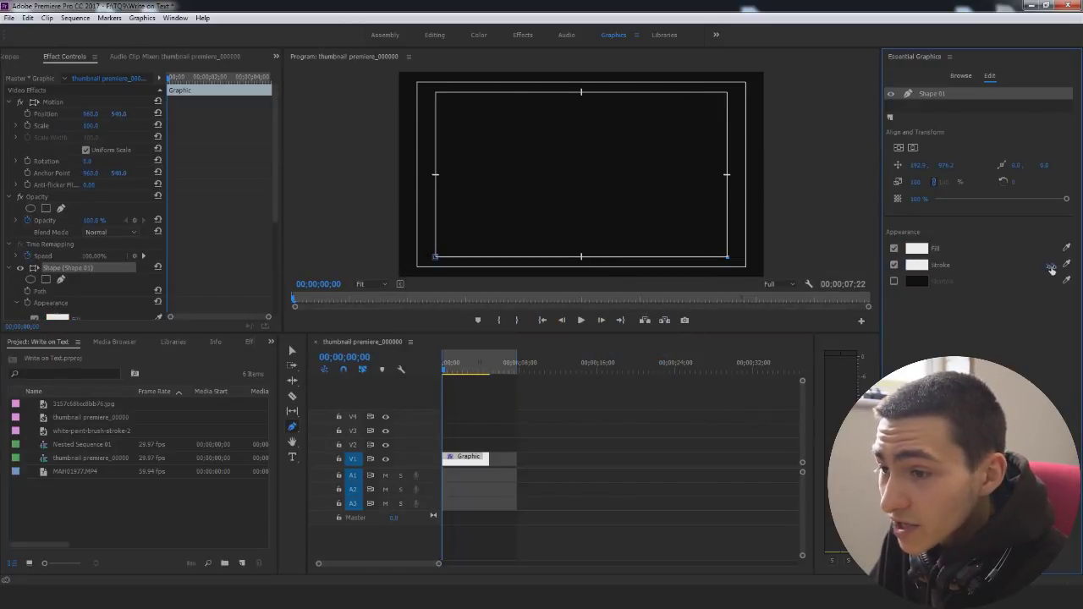
pyautogui.moveTo(1049, 265); pyautogui.dragTo(1071, 264)
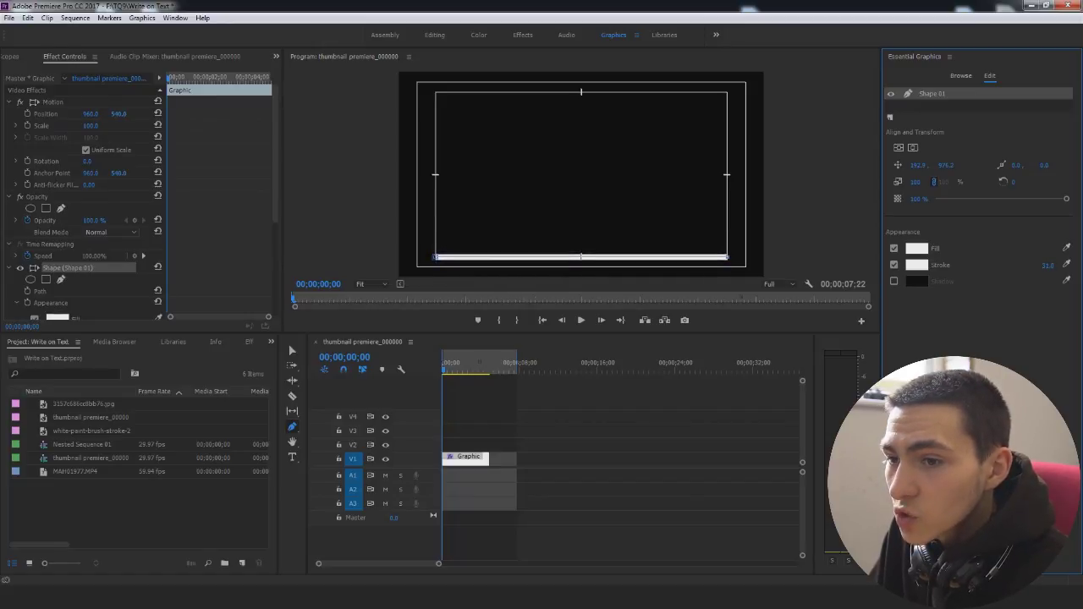
pyautogui.press('v')
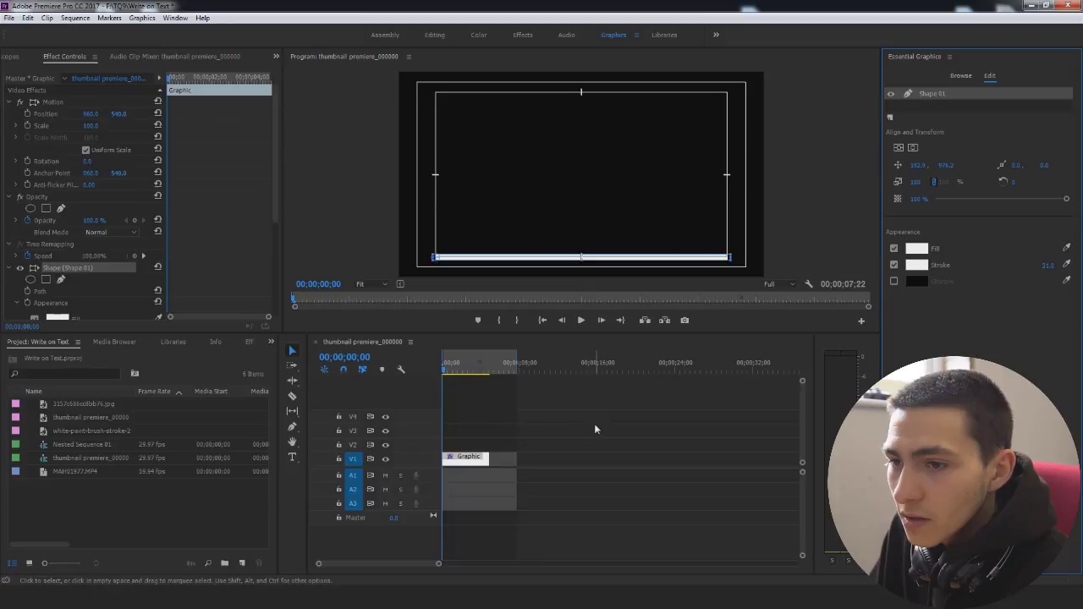
pyautogui.click(595, 426)
pyautogui.click(810, 283)
# Hide the safe-margin guides and select the white bar's shape layer
pyautogui.click(846, 453)
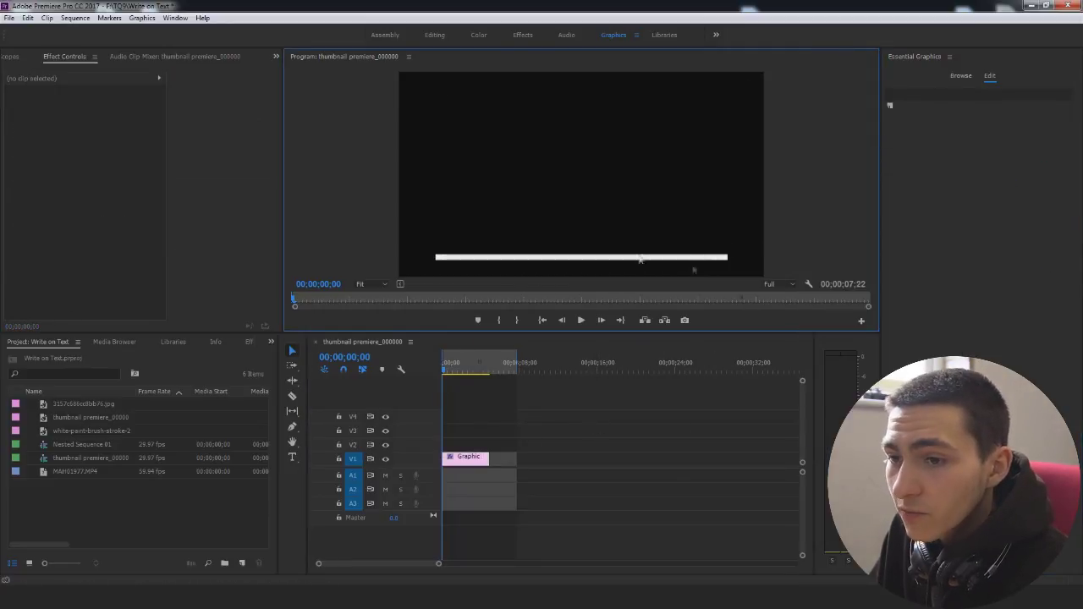
pyautogui.click(626, 257)
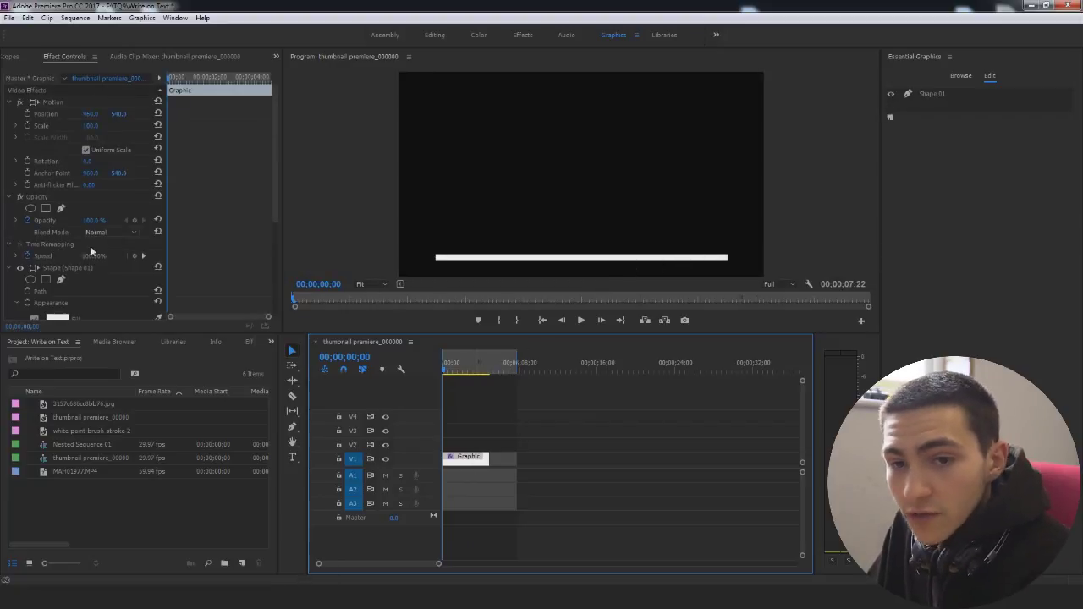
pyautogui.click(49, 267)
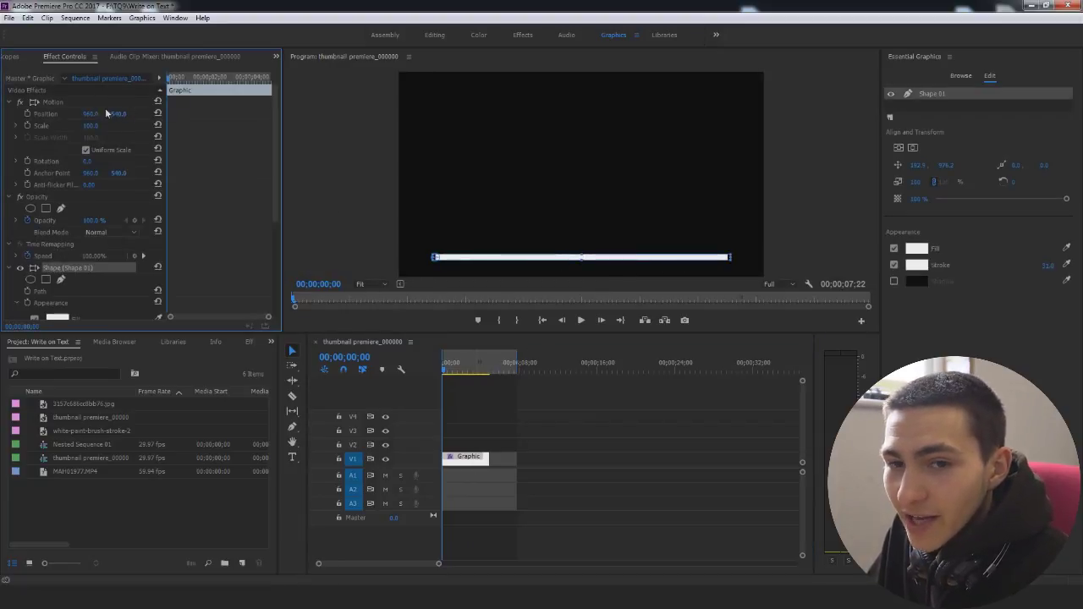
pyautogui.click(46, 113)
pyautogui.click(529, 471)
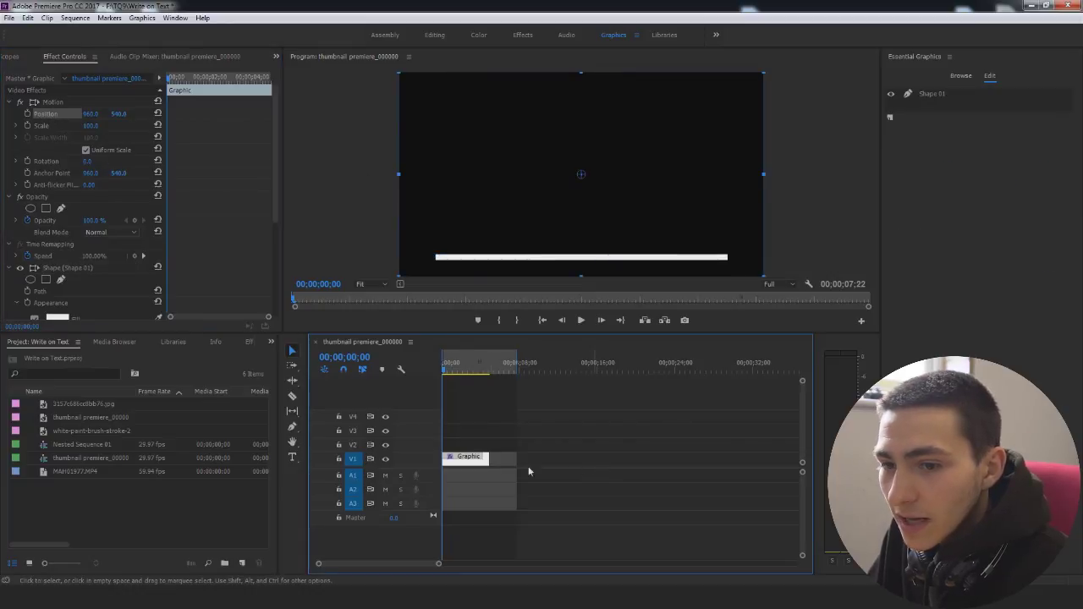
pyautogui.click(555, 467)
pyautogui.click(472, 457)
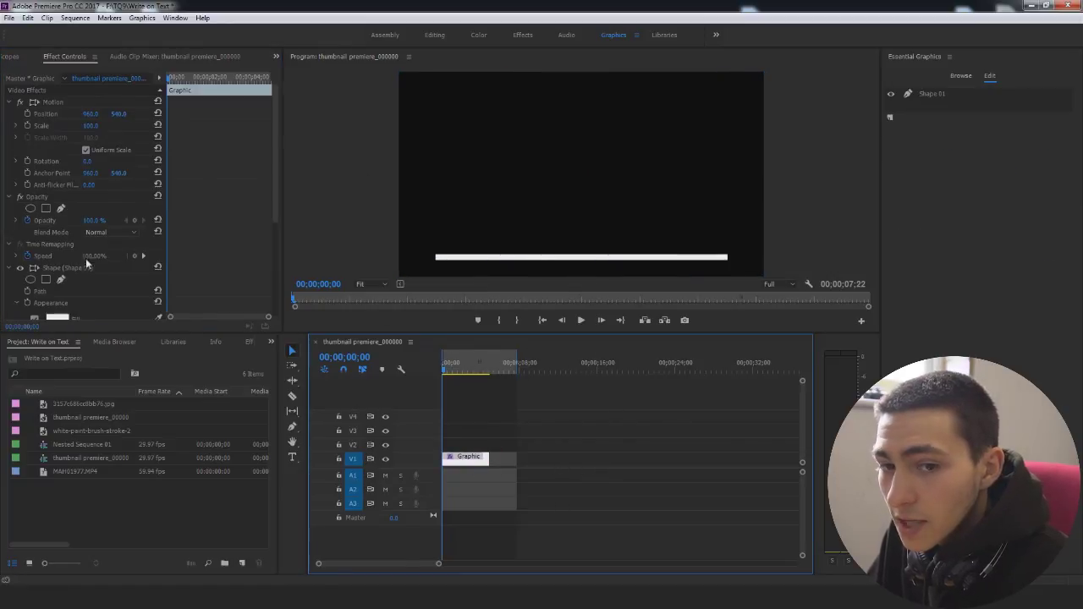
pyautogui.click(47, 201)
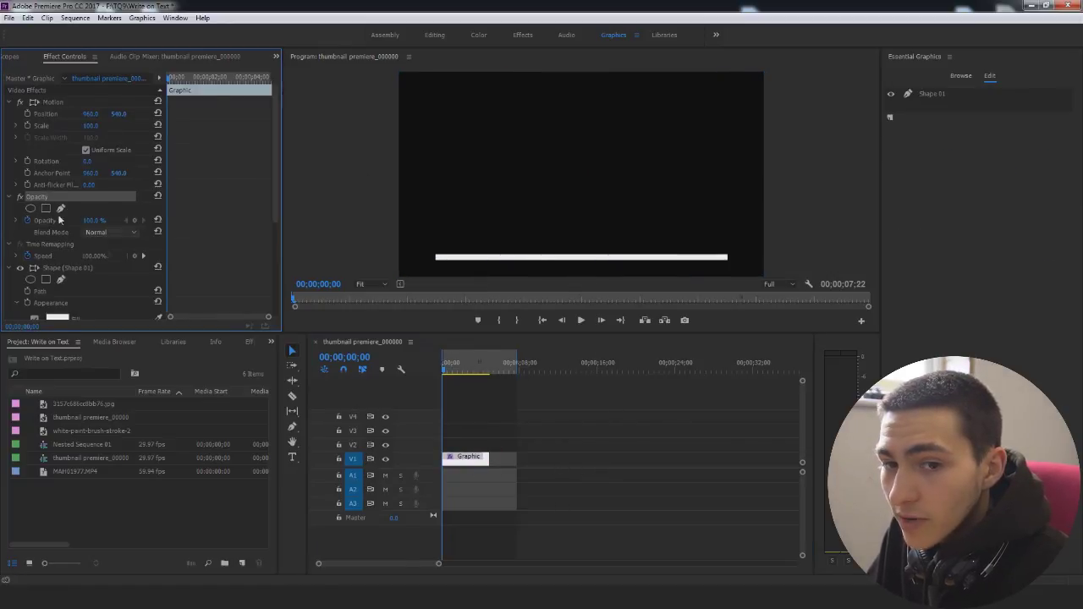
pyautogui.click(47, 267)
pyautogui.click(620, 259)
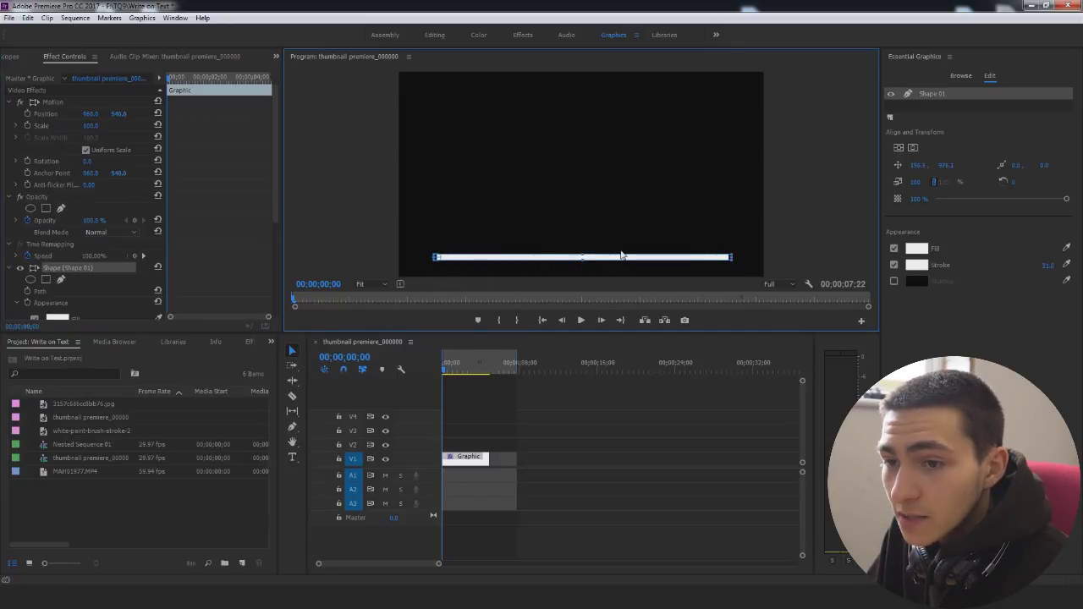
# Move the bar up near the frame's middle, centring its anchor and fine-tuning at 200% zoom
pyautogui.moveTo(1047, 165)
pyautogui.mouseDown()
pyautogui.moveTo(741, 165)
pyautogui.moveTo(1071, 165)
pyautogui.moveTo(1040, 165)
pyautogui.mouseUp()
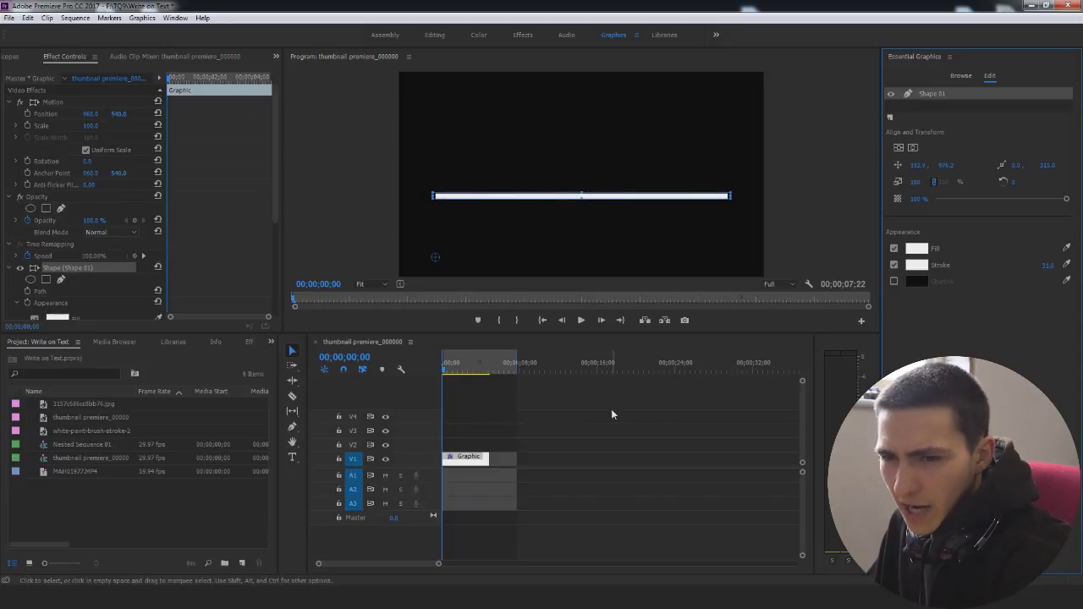
pyautogui.moveTo(435, 262); pyautogui.dragTo(430, 271)
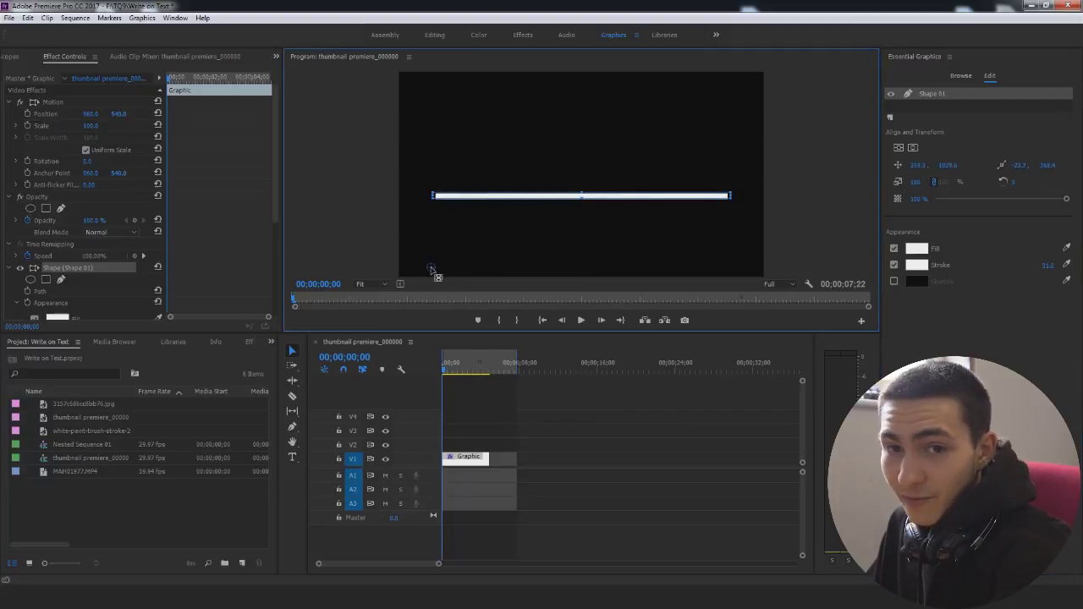
pyautogui.moveTo(583, 203); pyautogui.dragTo(584, 205)
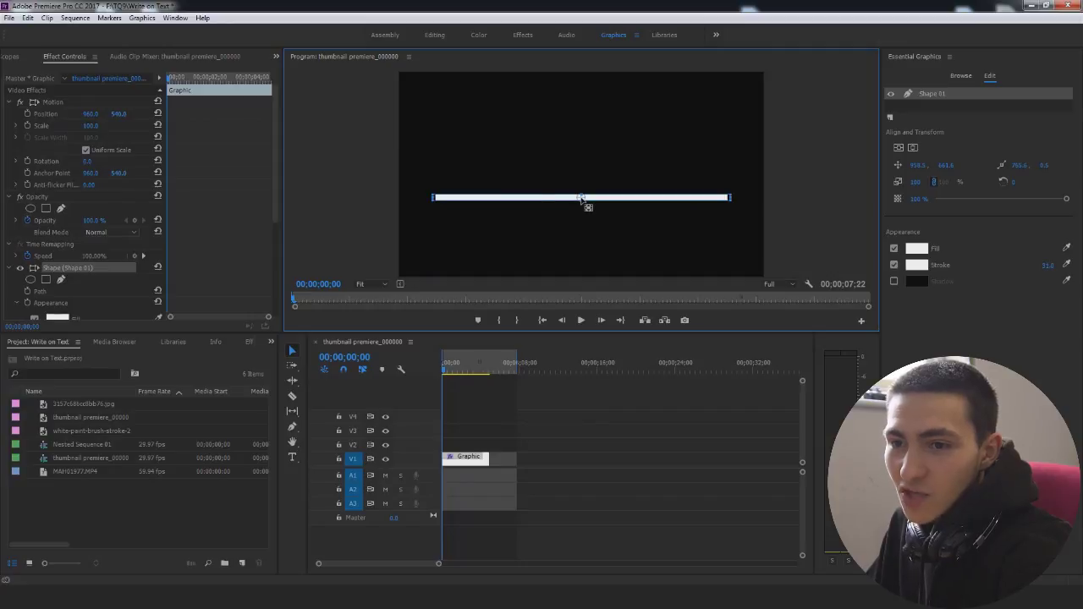
pyautogui.click(365, 285)
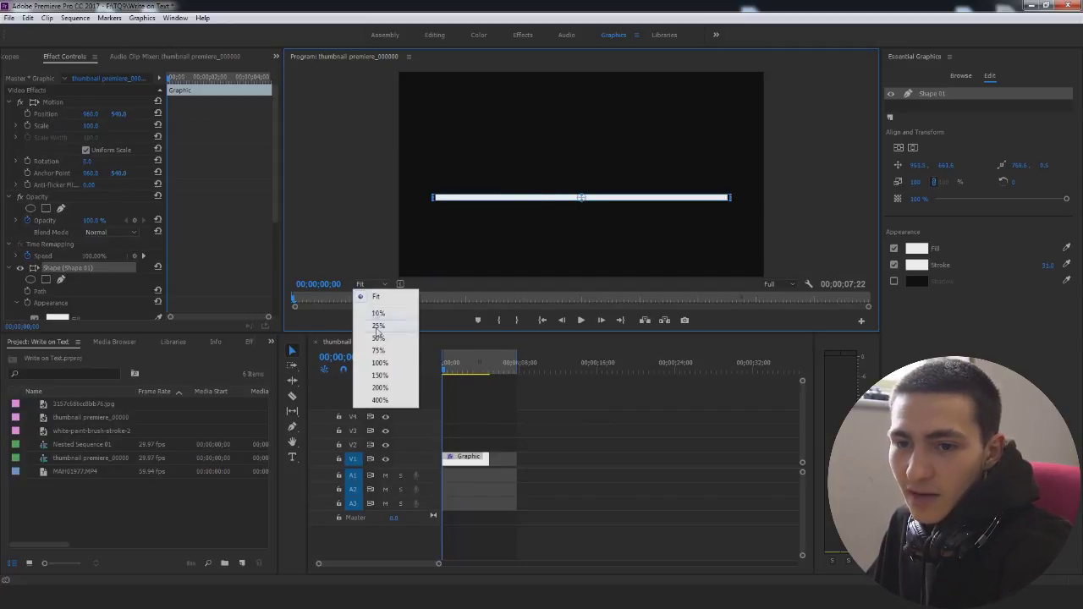
pyautogui.click(391, 386)
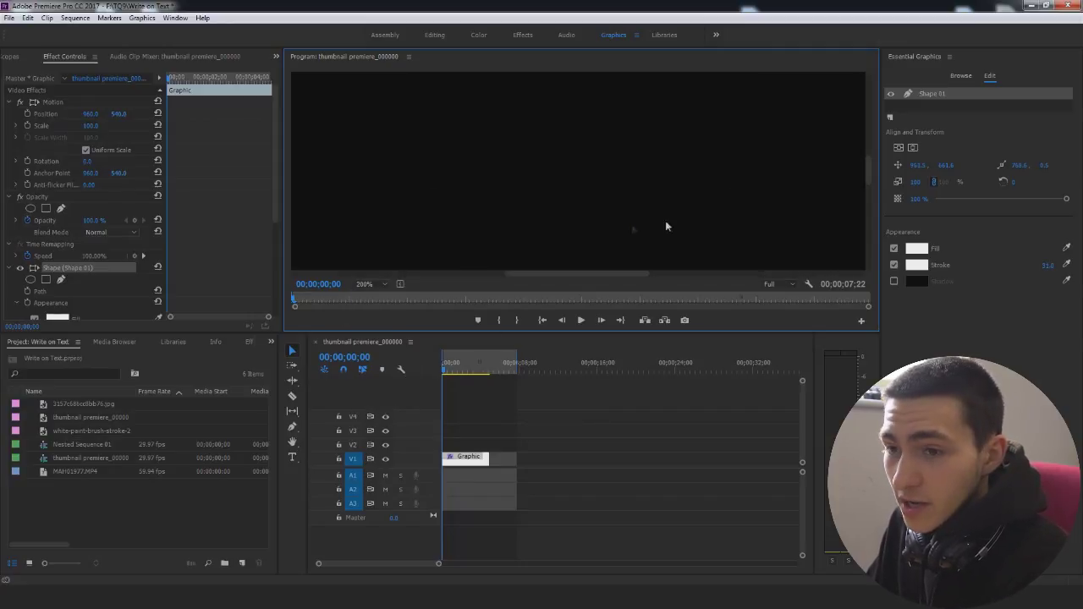
pyautogui.moveTo(869, 167); pyautogui.dragTo(864, 201)
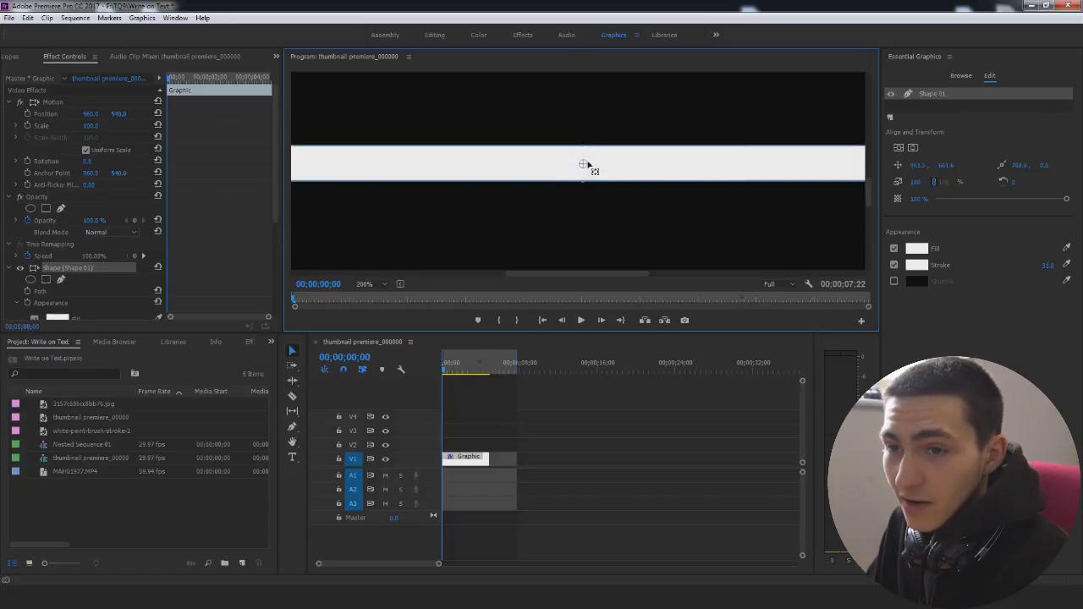
pyautogui.moveTo(587, 169); pyautogui.dragTo(583, 159)
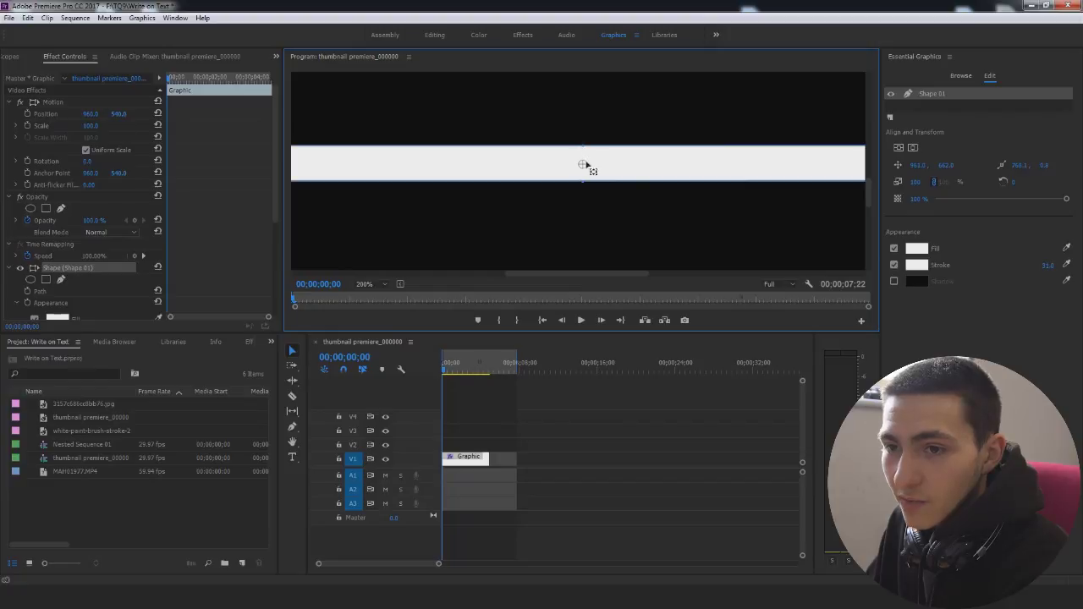
pyautogui.moveTo(582, 165); pyautogui.dragTo(582, 166)
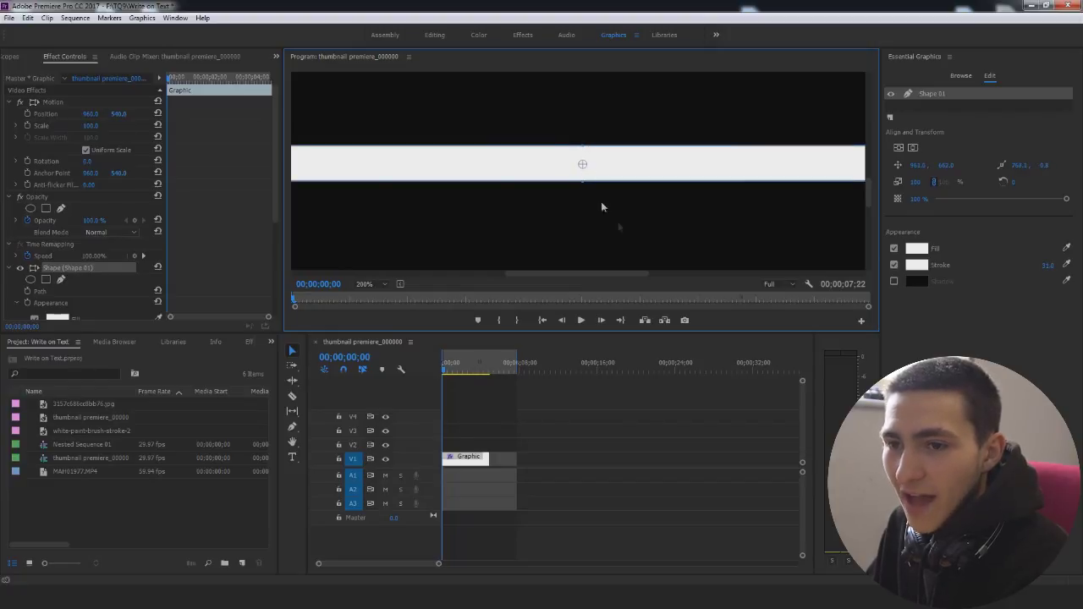
pyautogui.click(379, 292)
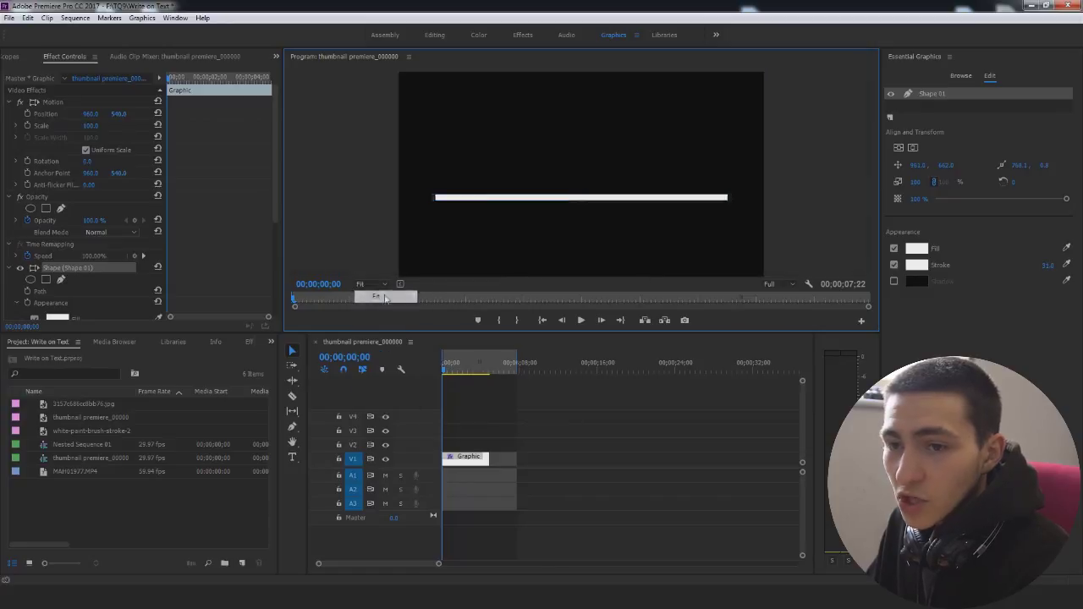
pyautogui.click(372, 291)
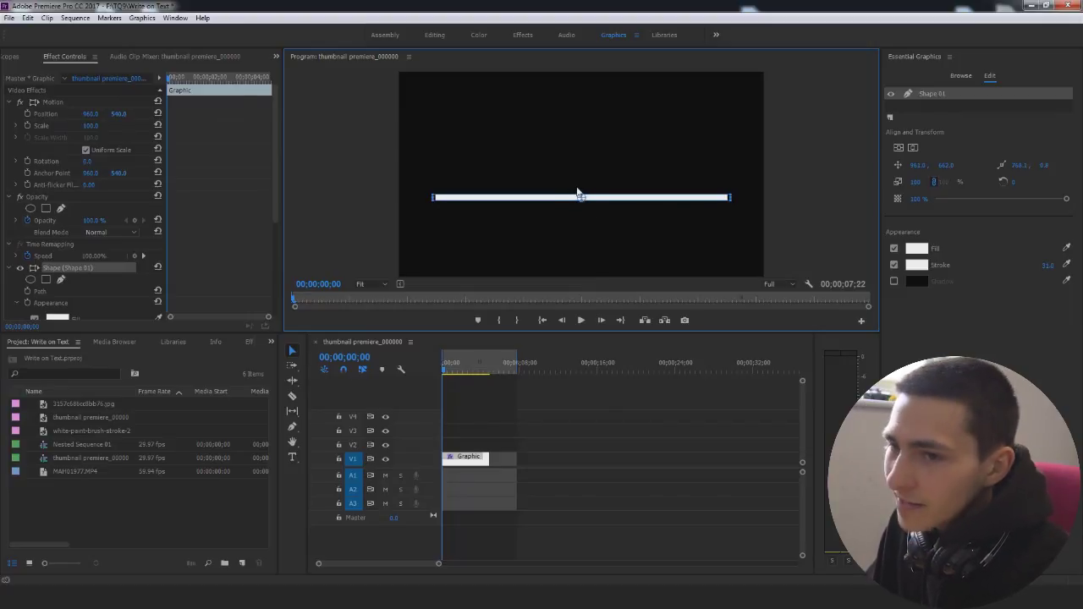
# Step the playhead forward frame by frame to 15 frames
pyautogui.click(600, 320)
pyautogui.click(601, 319)
pyautogui.click(600, 320)
pyautogui.click(599, 321)
pyautogui.click(600, 320)
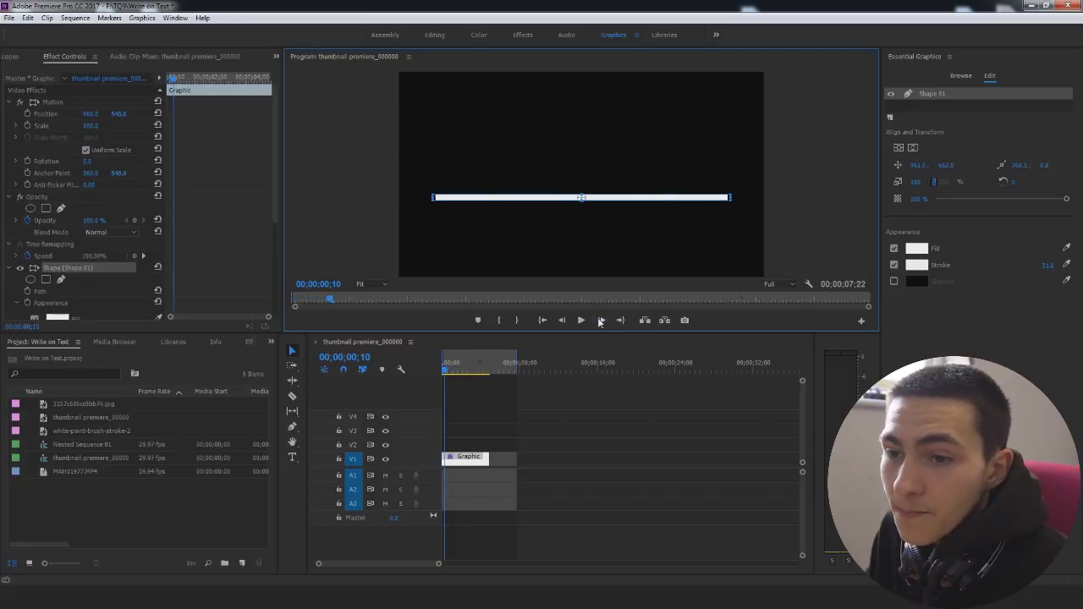
pyautogui.click(599, 321)
pyautogui.click(600, 321)
pyautogui.click(600, 320)
pyautogui.click(600, 320)
pyautogui.click(599, 321)
pyautogui.click(599, 320)
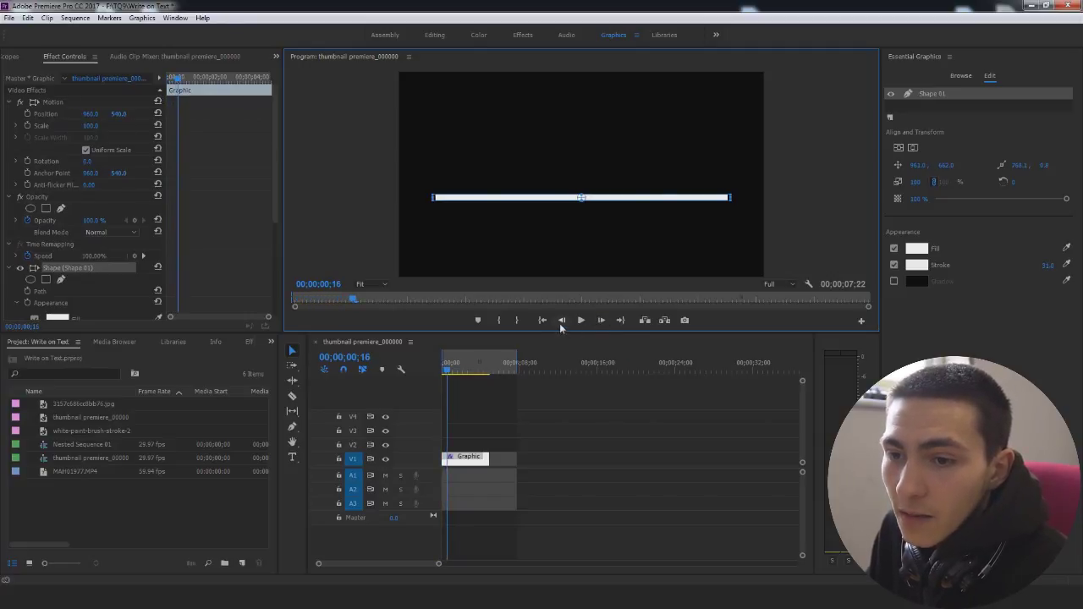
pyautogui.click(560, 321)
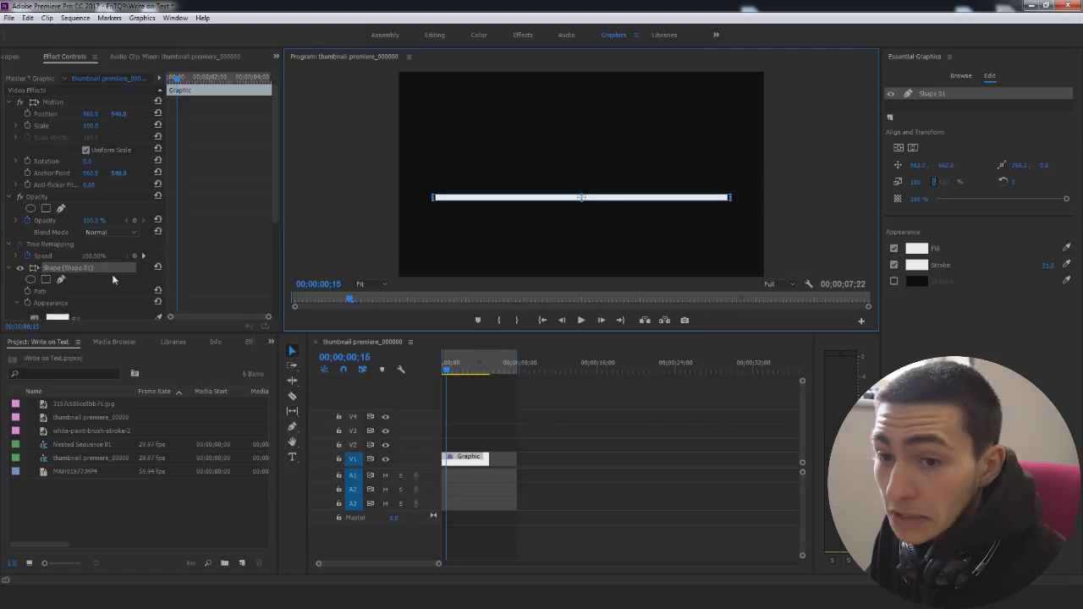
pyautogui.scroll(-5, 118, 276)
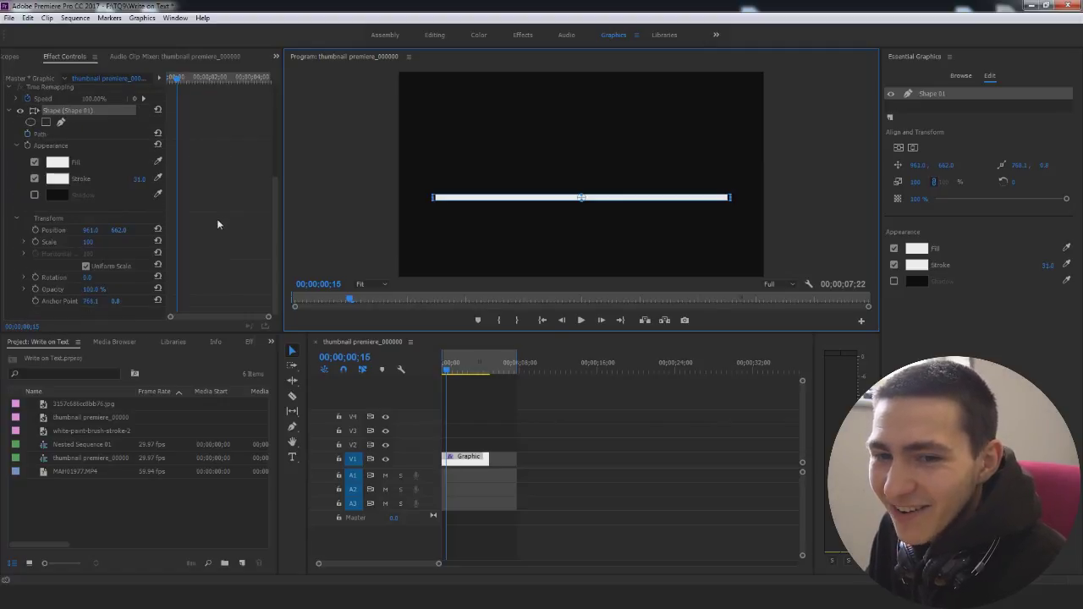
# Turn off Uniform Scale and keyframe Horizontal Scale at 100, then return to the start
pyautogui.click(95, 269)
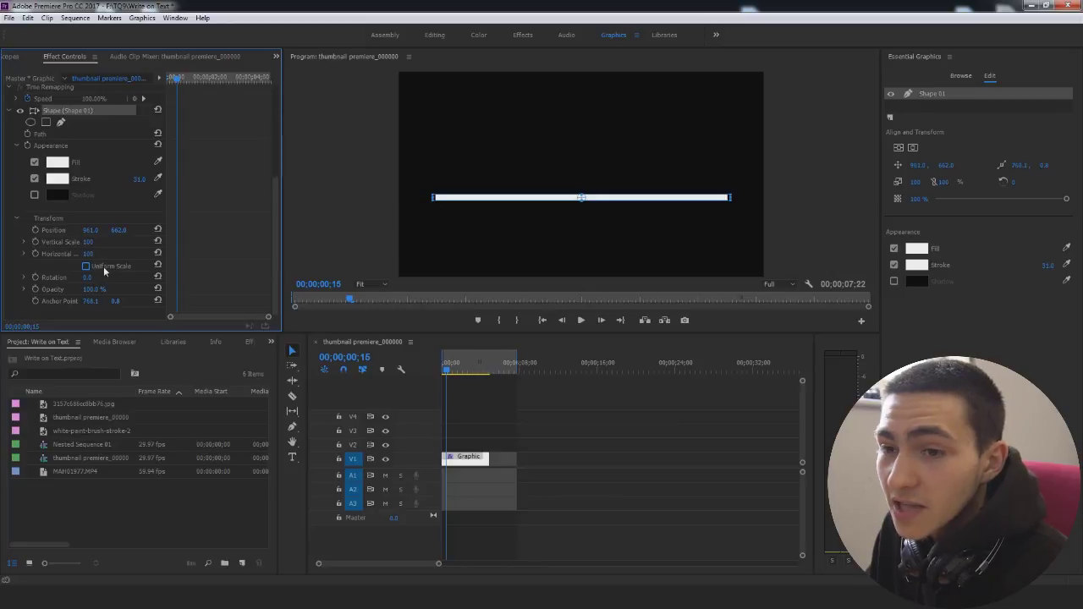
pyautogui.click(87, 267)
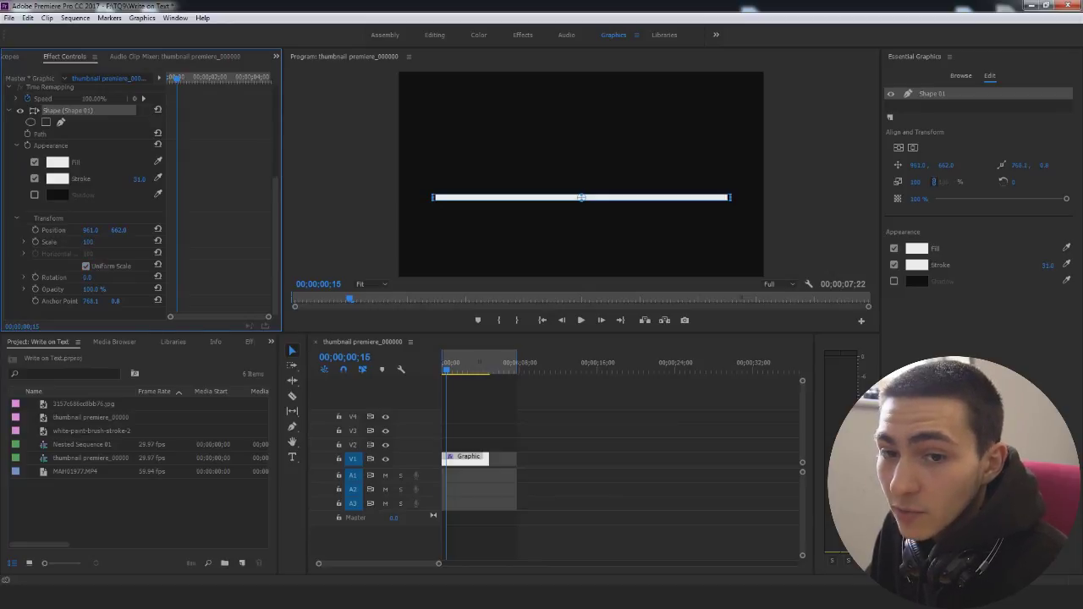
pyautogui.moveTo(88, 241); pyautogui.dragTo(210, 299)
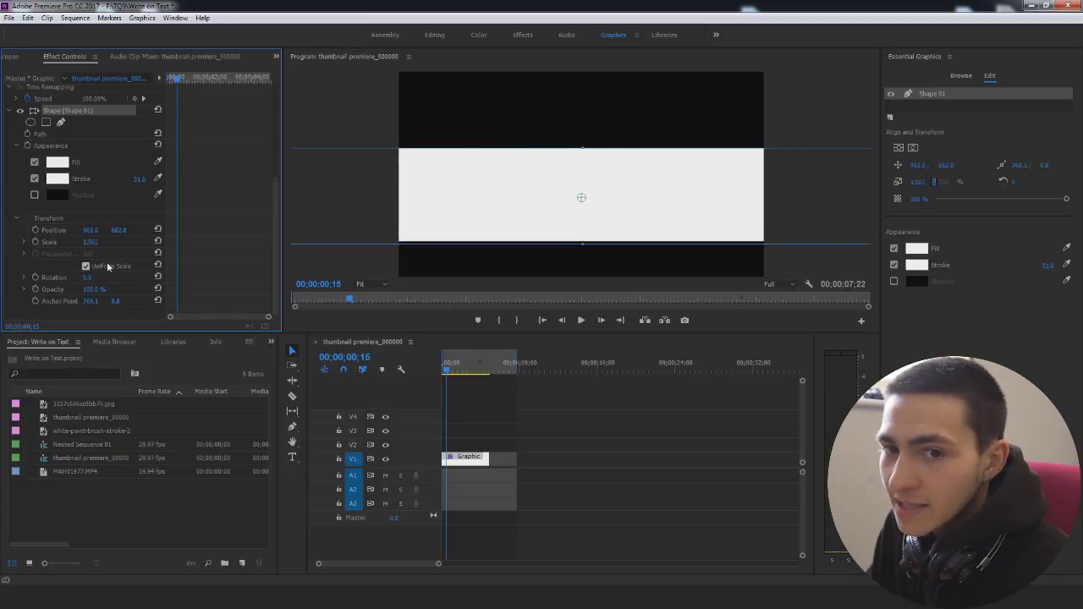
pyautogui.hotkey('ctrl', 'z')
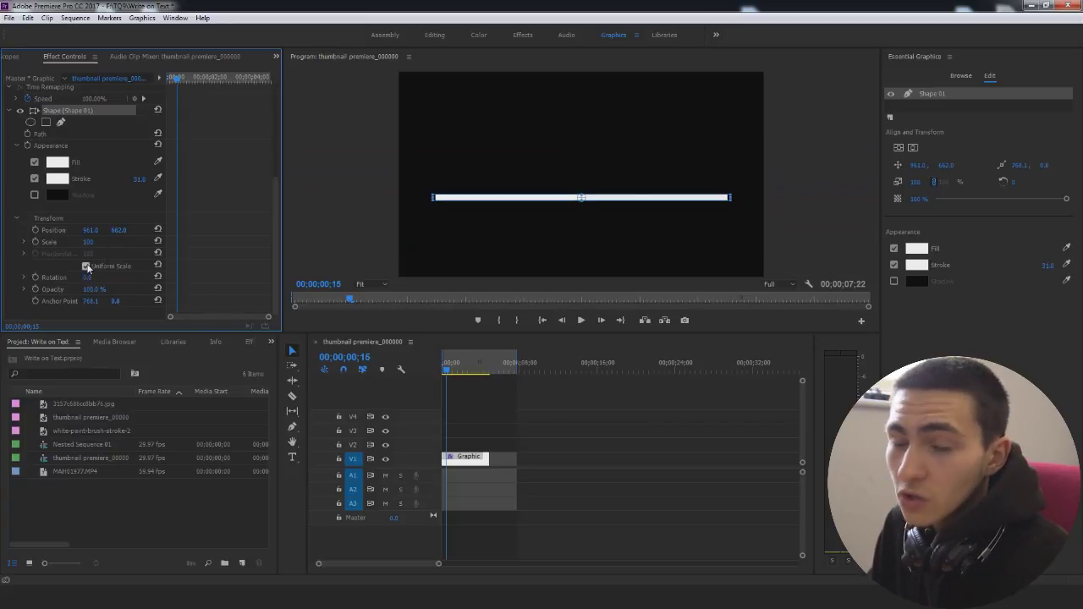
pyautogui.click(85, 267)
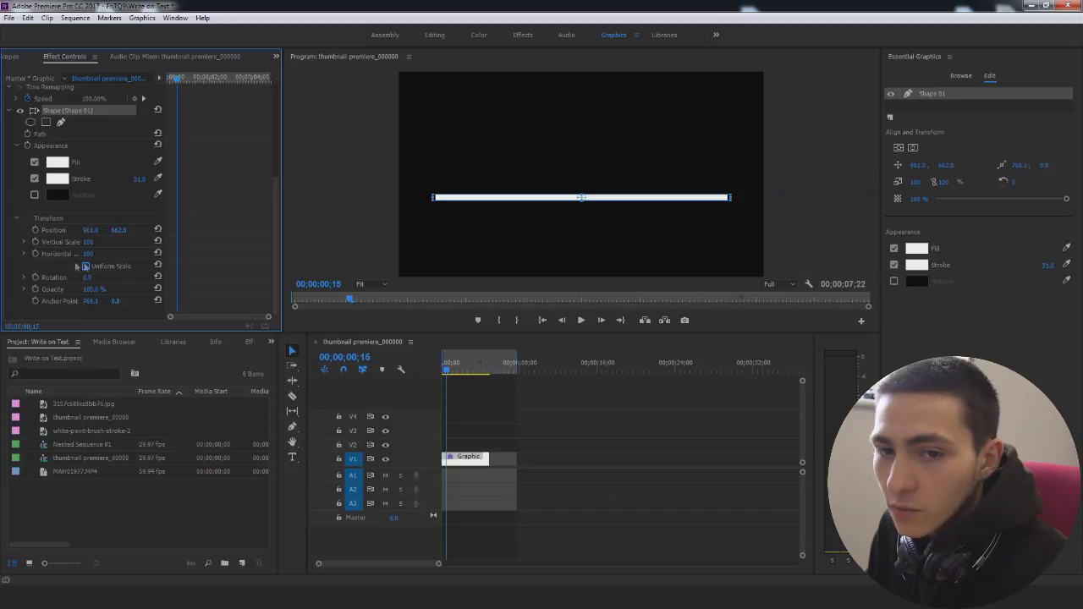
pyautogui.click(36, 254)
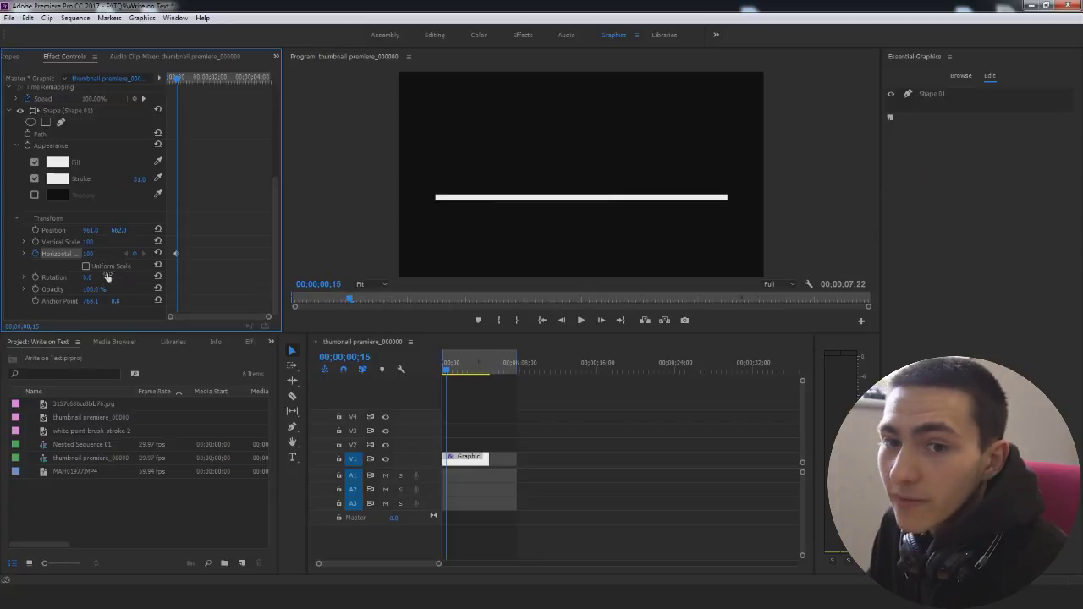
pyautogui.moveTo(180, 78); pyautogui.dragTo(167, 78)
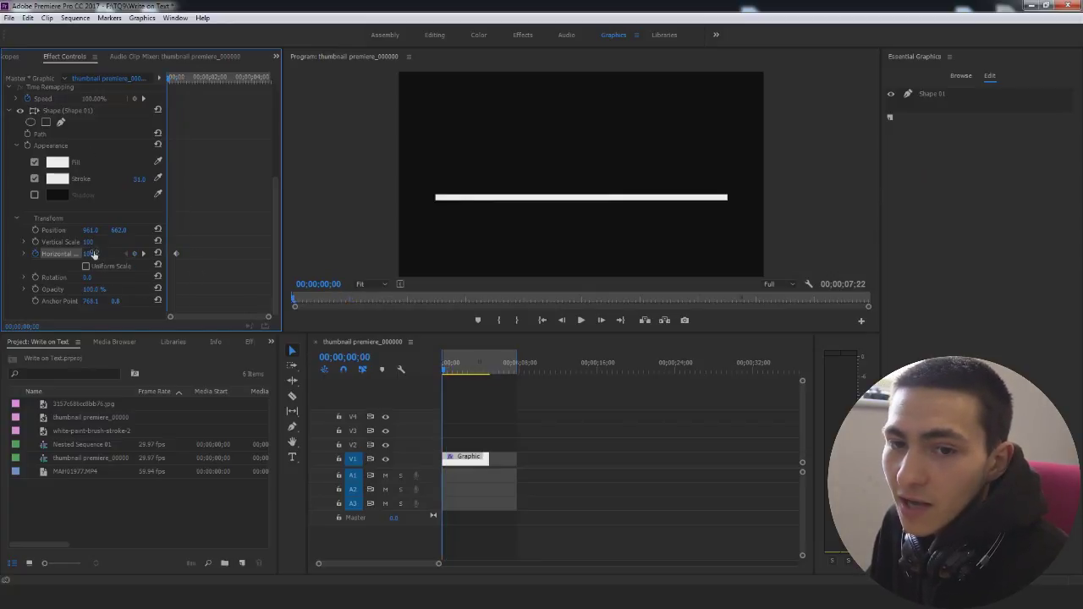
# Set Horizontal Scale to 0 at 00;00;00;00 and preview the line growing
pyautogui.moveTo(94, 250); pyautogui.dragTo(12, 250)
pyautogui.click(702, 429)
pyautogui.press('space')
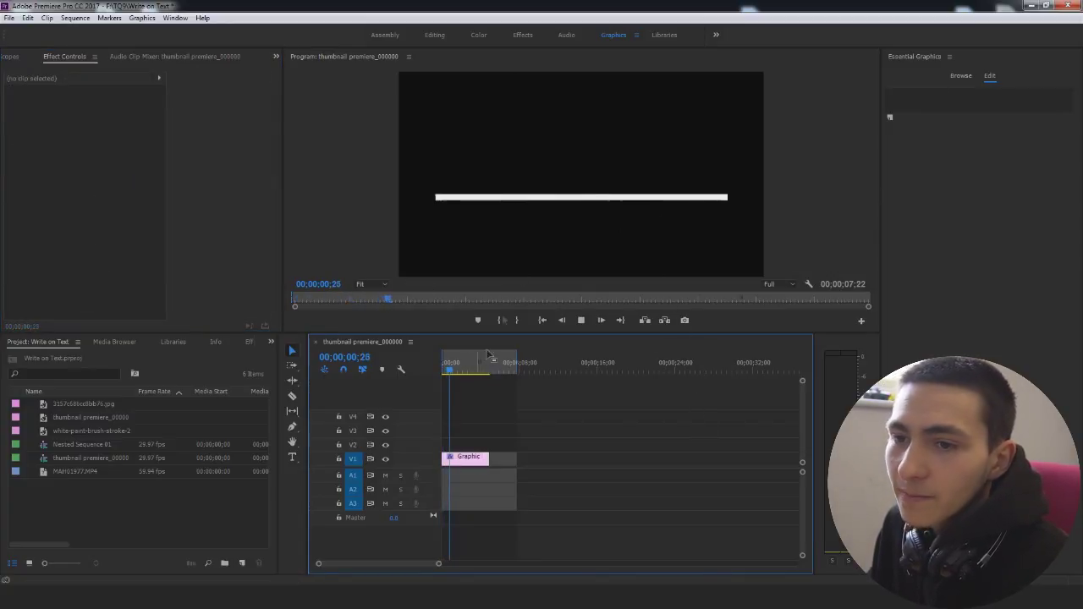
pyautogui.press('space')
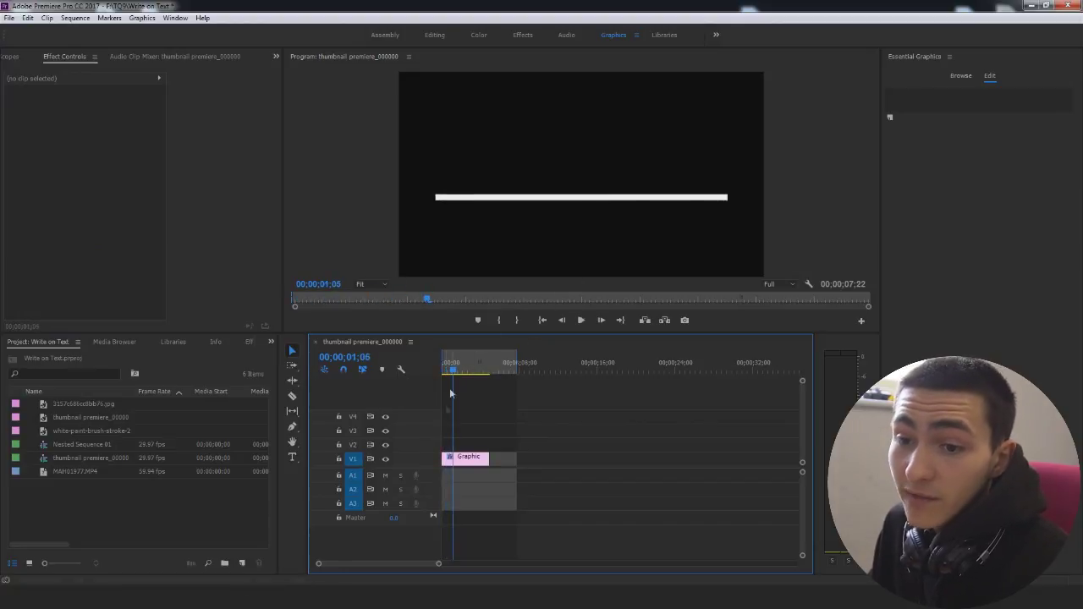
pyautogui.press('space')
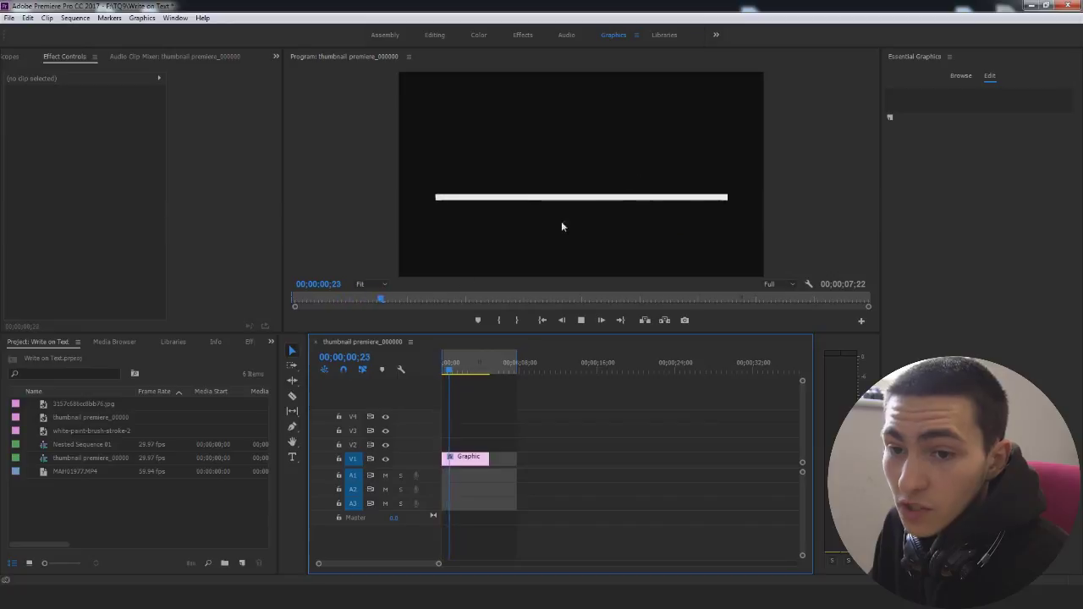
pyautogui.press('space')
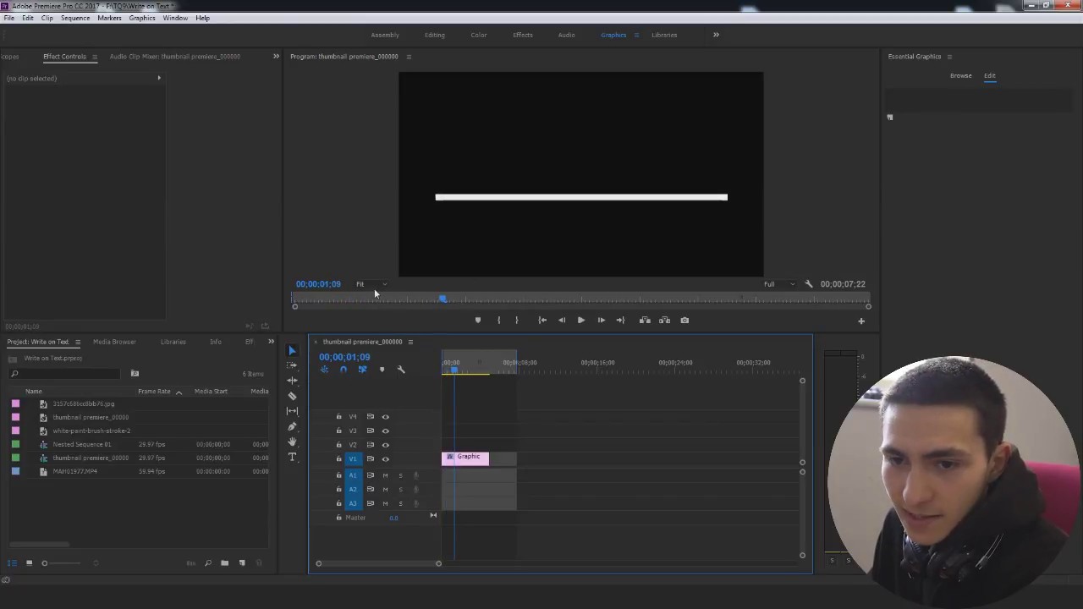
# Step through and replay the line animation from the start, then reselect the V1 clip
pyautogui.press('Left')
pyautogui.press('Left')
pyautogui.press('Left')
pyautogui.press('Left')
pyautogui.press('Left')
pyautogui.press('Left')
pyautogui.press('Left')
pyautogui.press('Left')
pyautogui.press('Left')
pyautogui.press('Left')
pyautogui.press('Right')
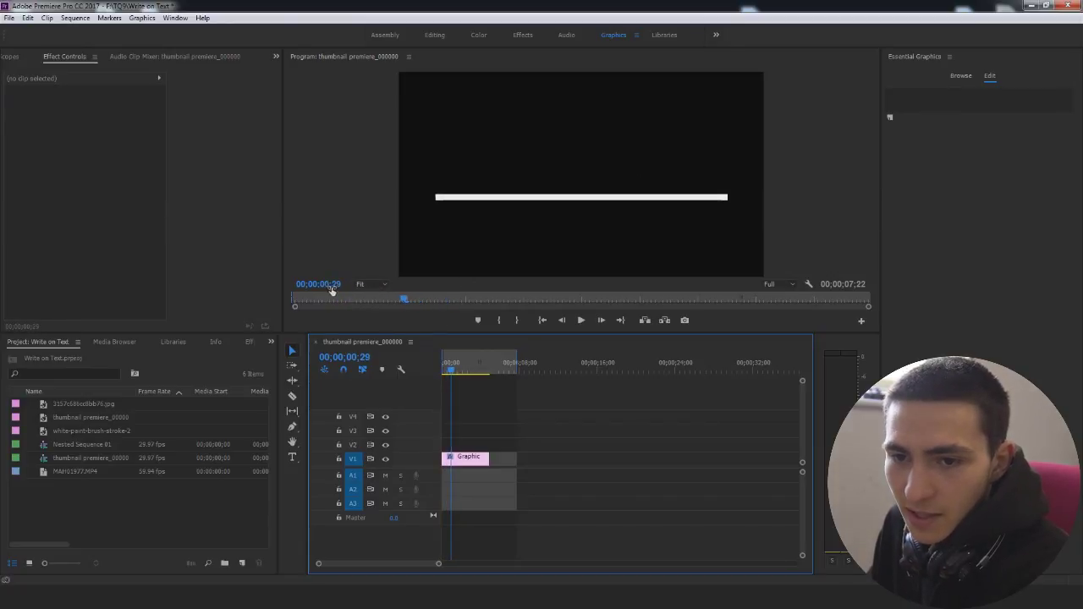
pyautogui.press('space')
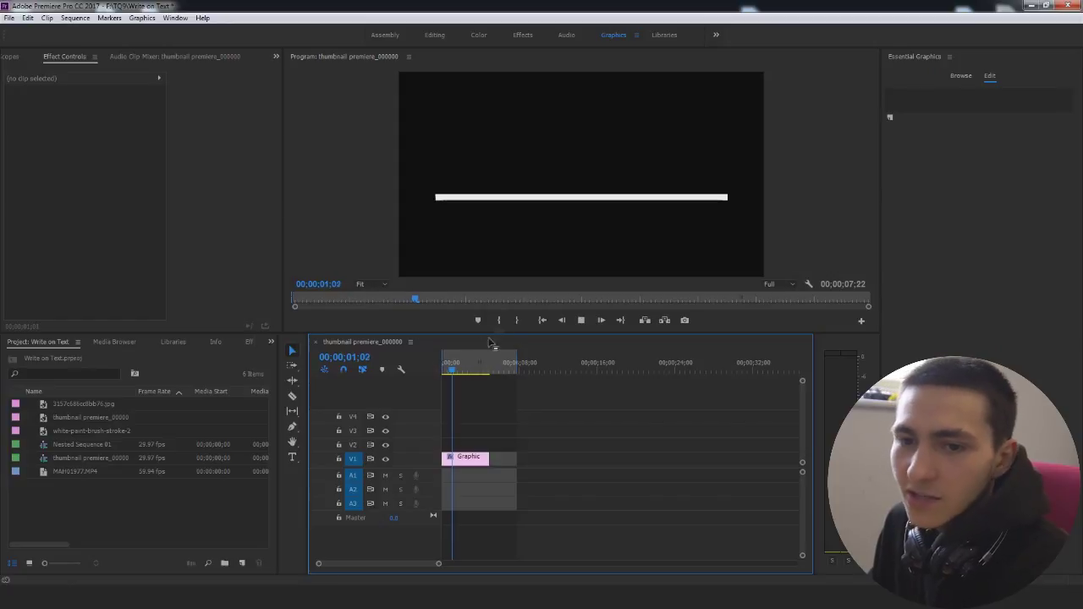
pyautogui.press('Home')
pyautogui.press('space')
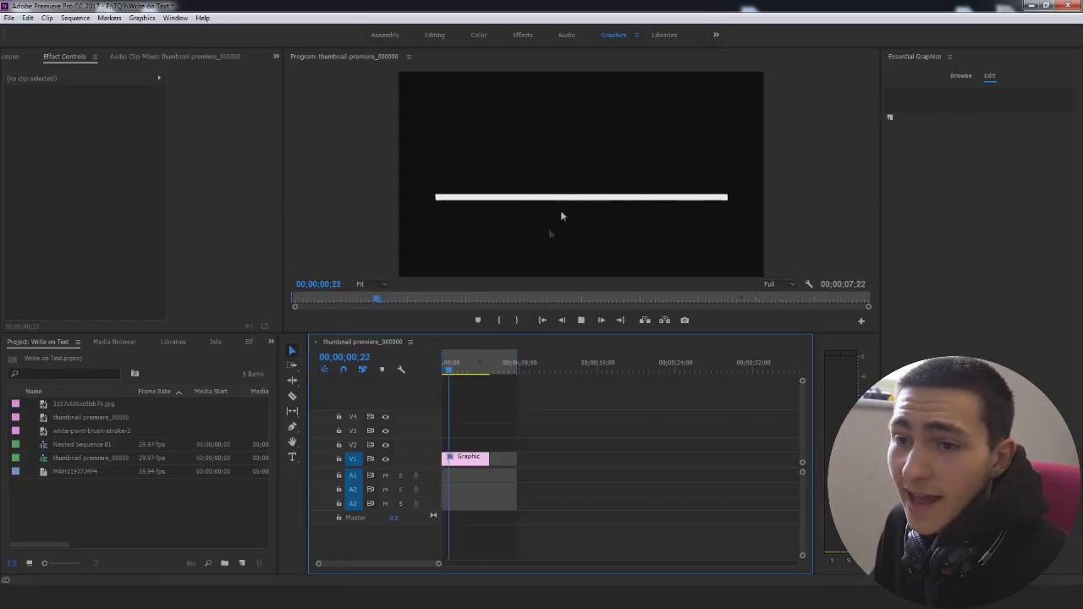
pyautogui.press('space')
pyautogui.press('Home')
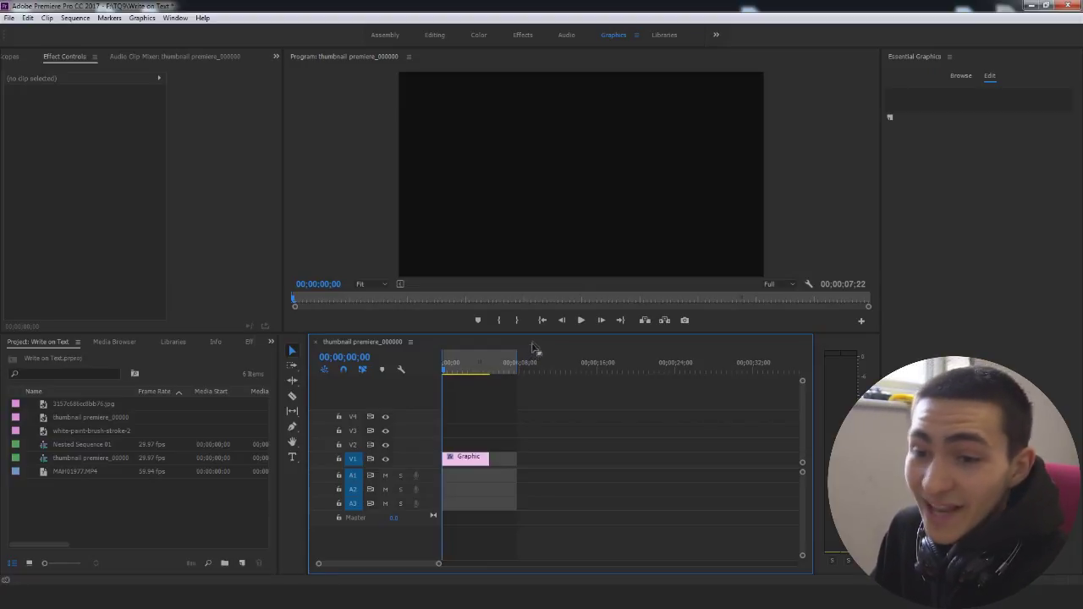
pyautogui.press('space')
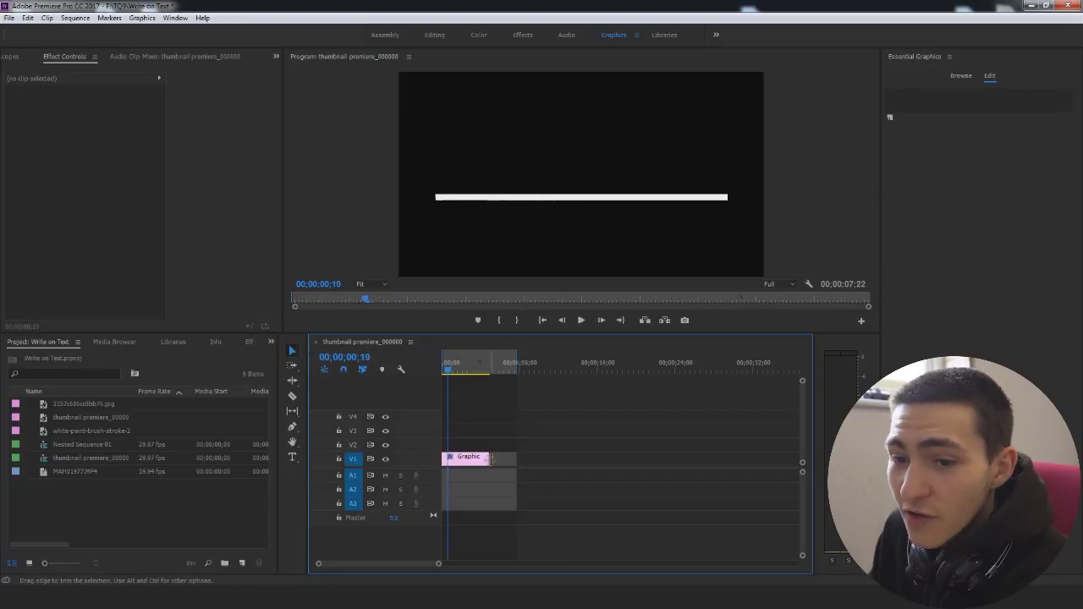
pyautogui.click(466, 457)
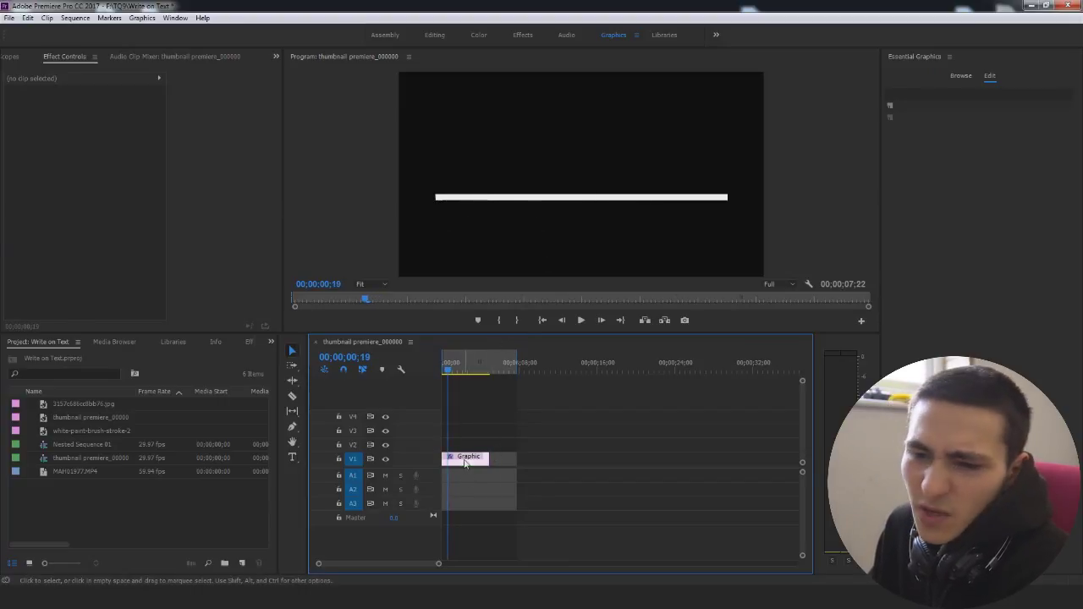
# Type a 'TEXT EFFECT' title above the white line with the Type tool
pyautogui.click(585, 423)
pyautogui.press('t')
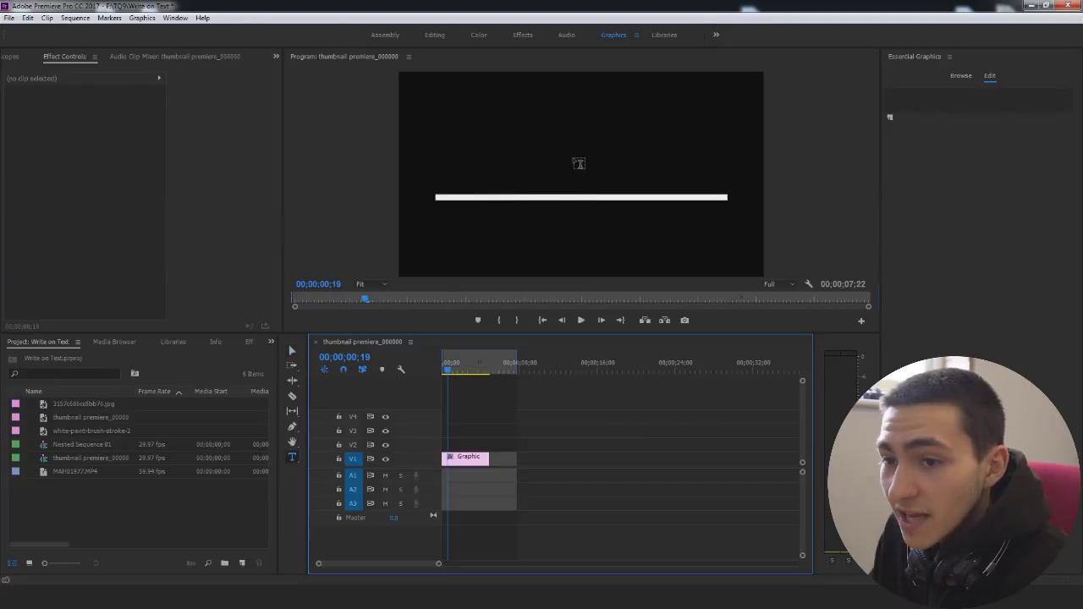
pyautogui.click(578, 161)
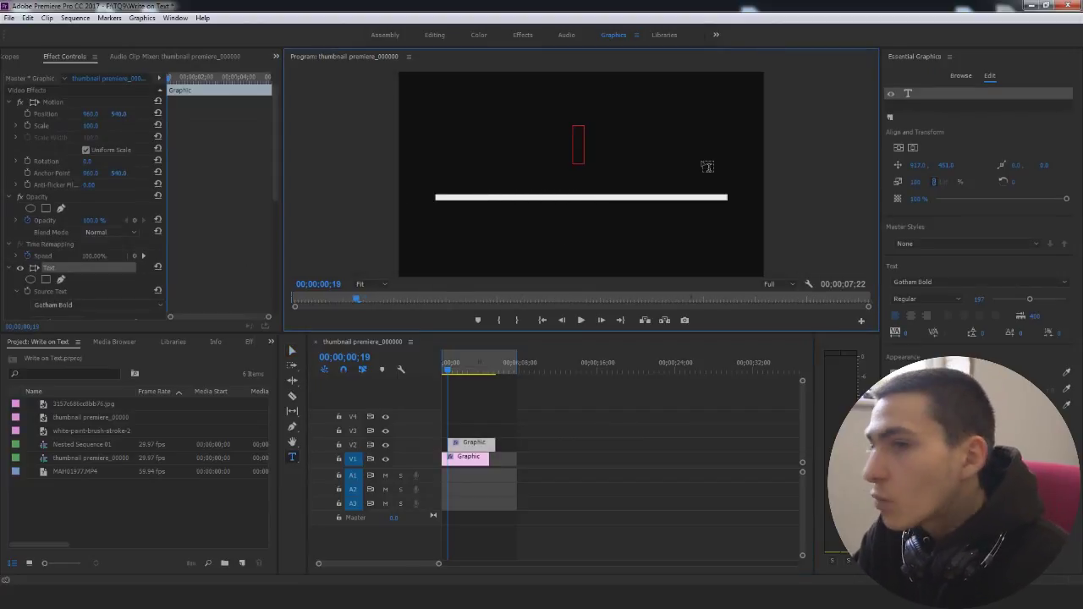
pyautogui.write('TEXT')
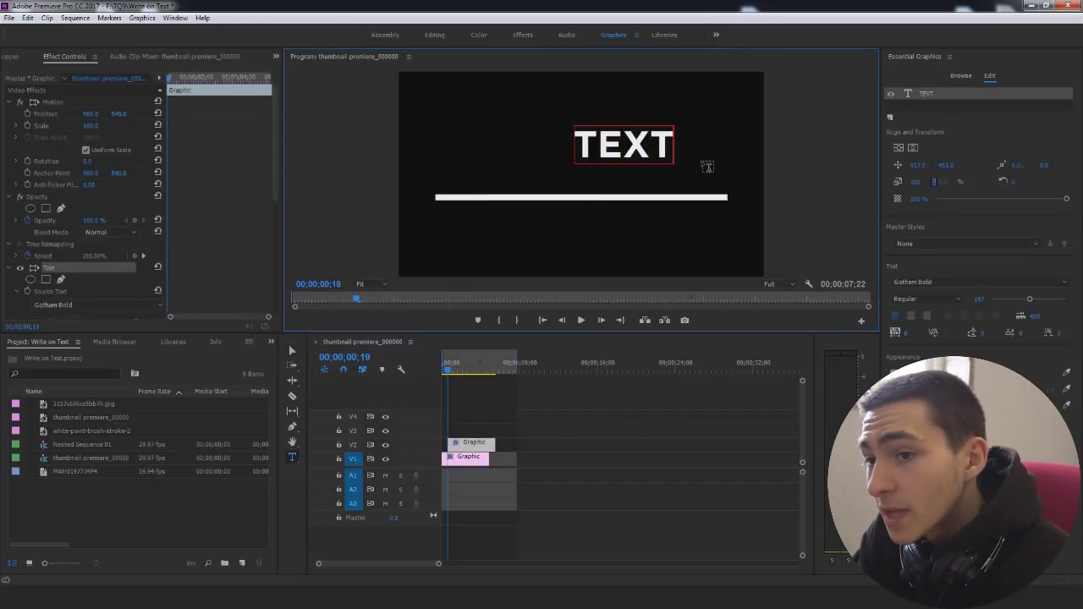
pyautogui.write(' EFFECT')
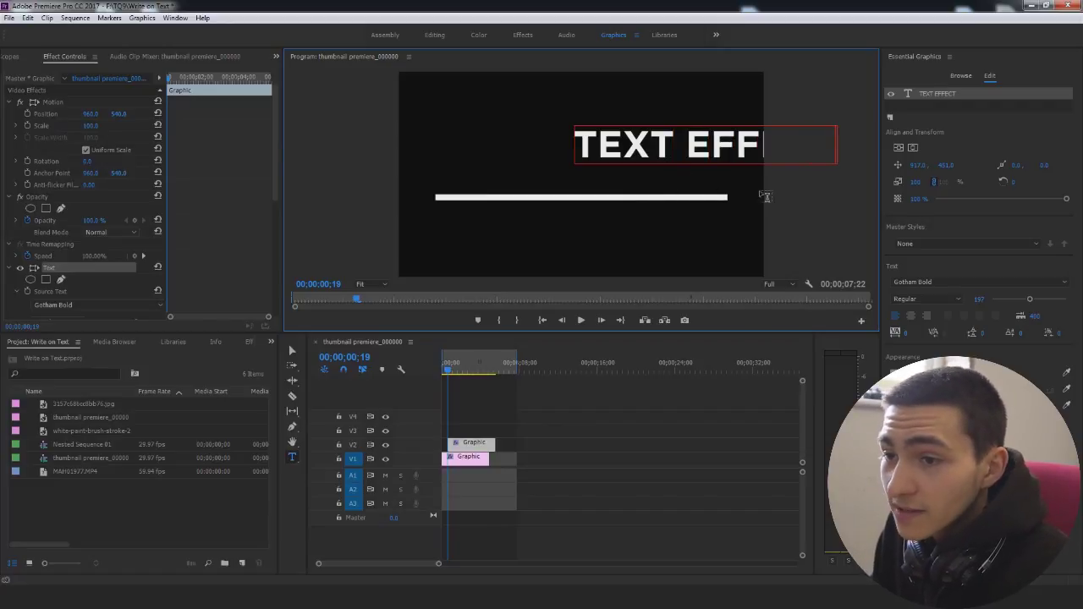
pyautogui.press('Escape')
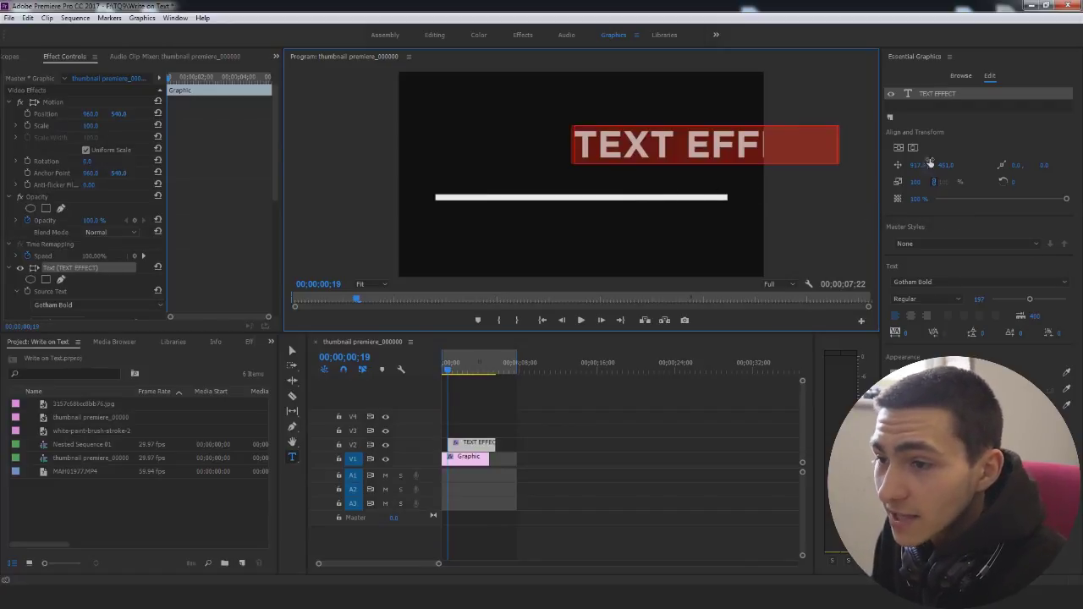
# Centre the title horizontally and vertically, then reselect its layer
pyautogui.click(913, 147)
pyautogui.click(898, 147)
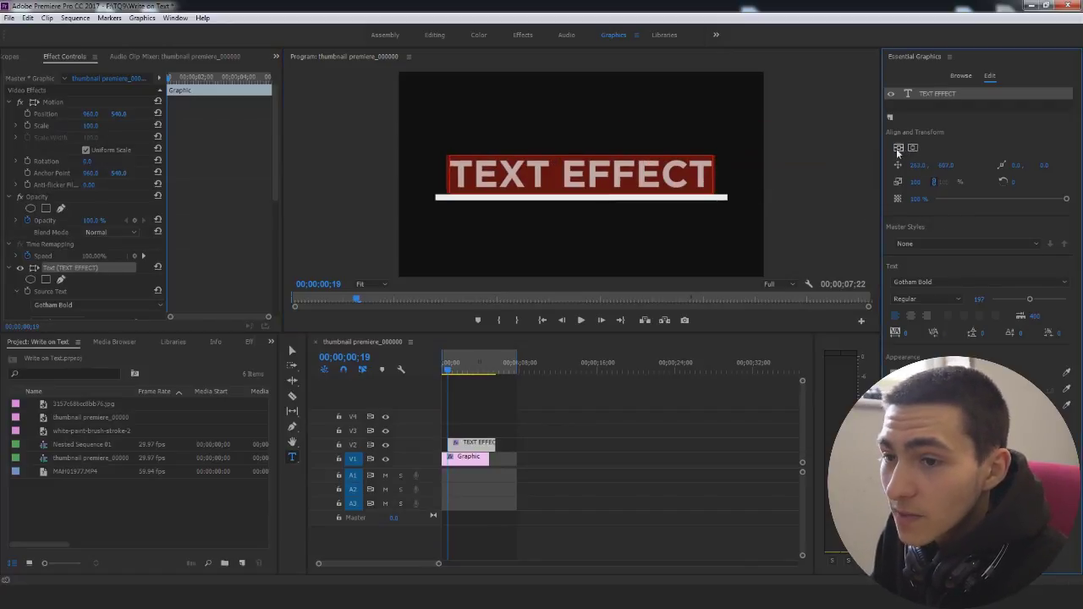
pyautogui.click(620, 480)
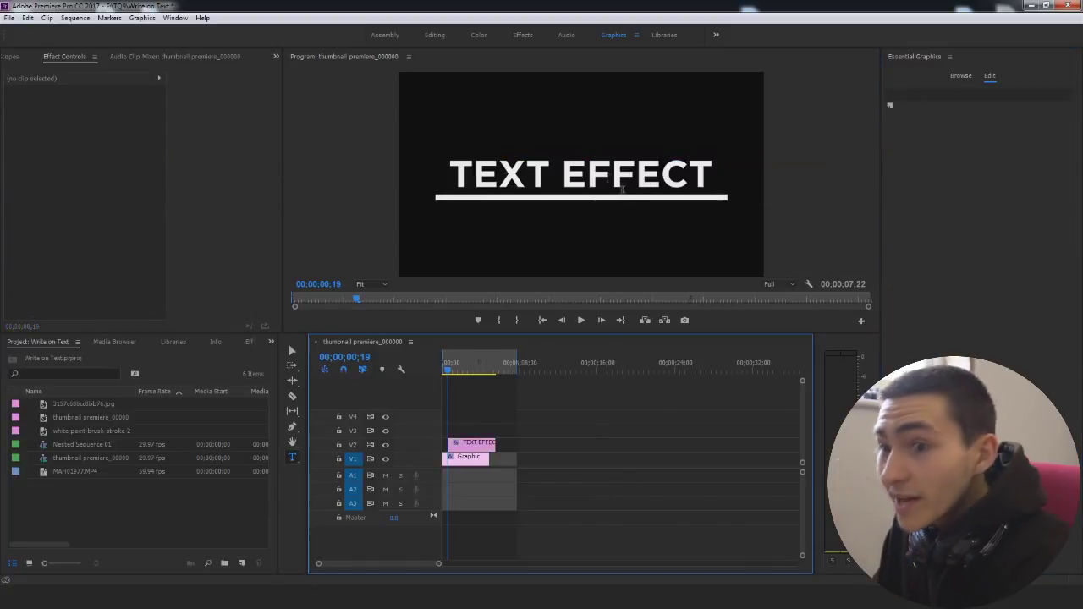
pyautogui.click(481, 454)
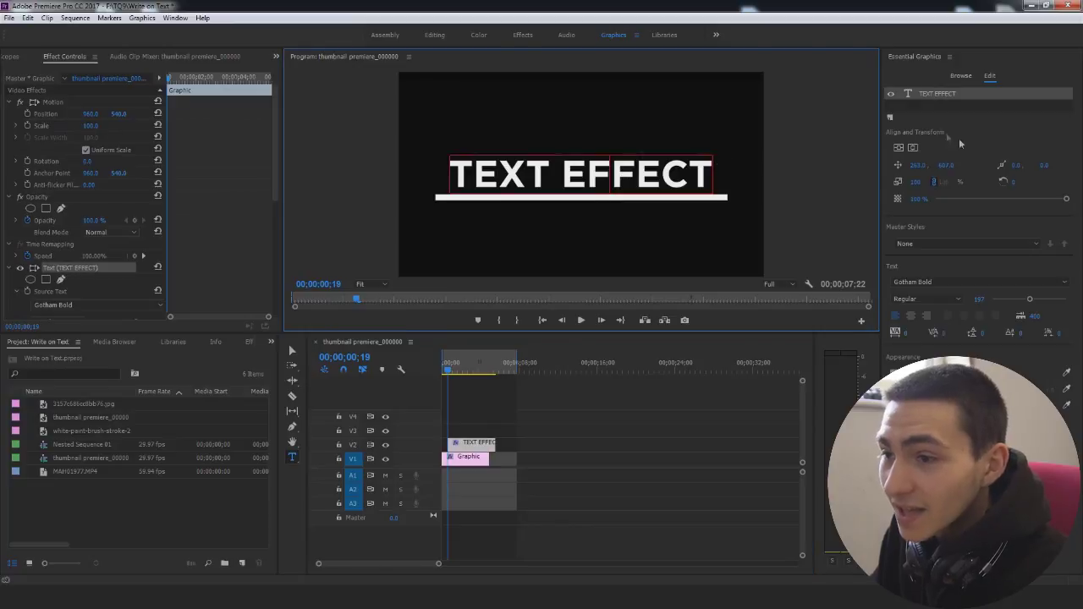
pyautogui.click(901, 147)
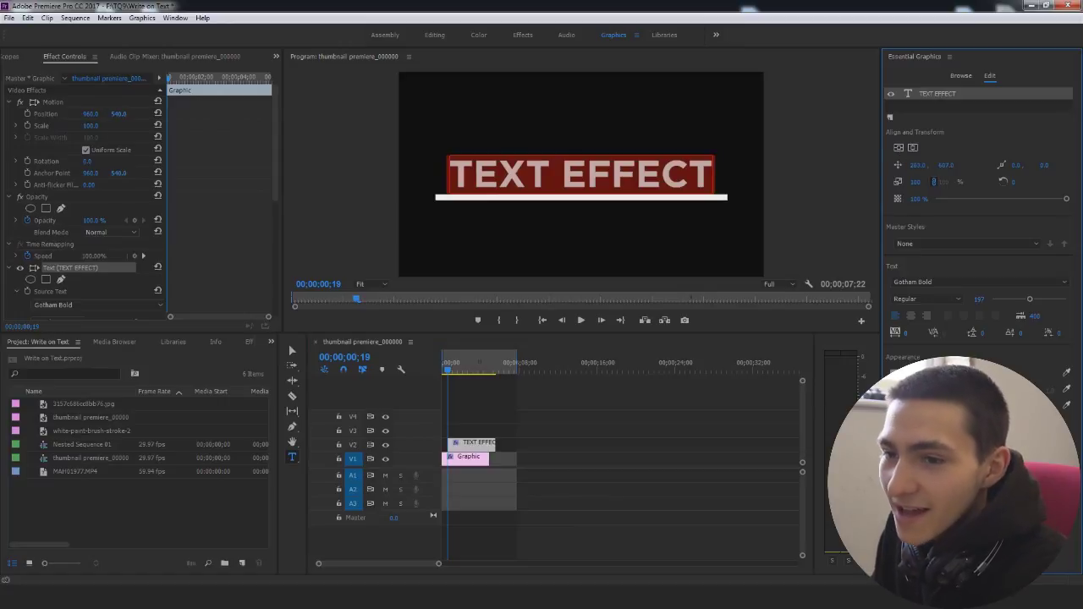
pyautogui.click(606, 178)
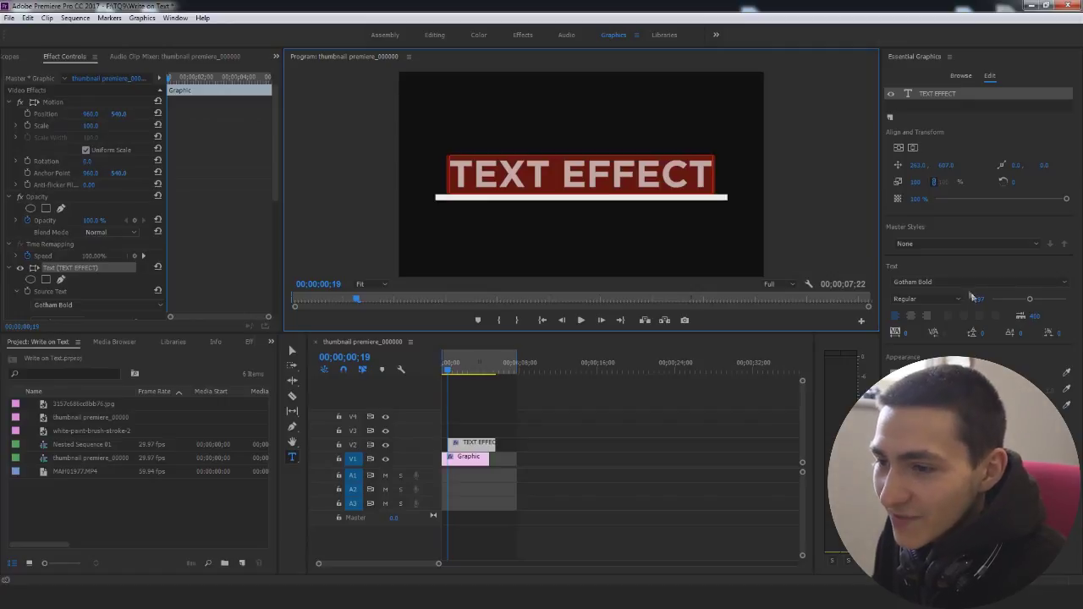
# Select the TEXT EFFECT graphic and add a rectangle mask to its Opacity
pyautogui.click(609, 434)
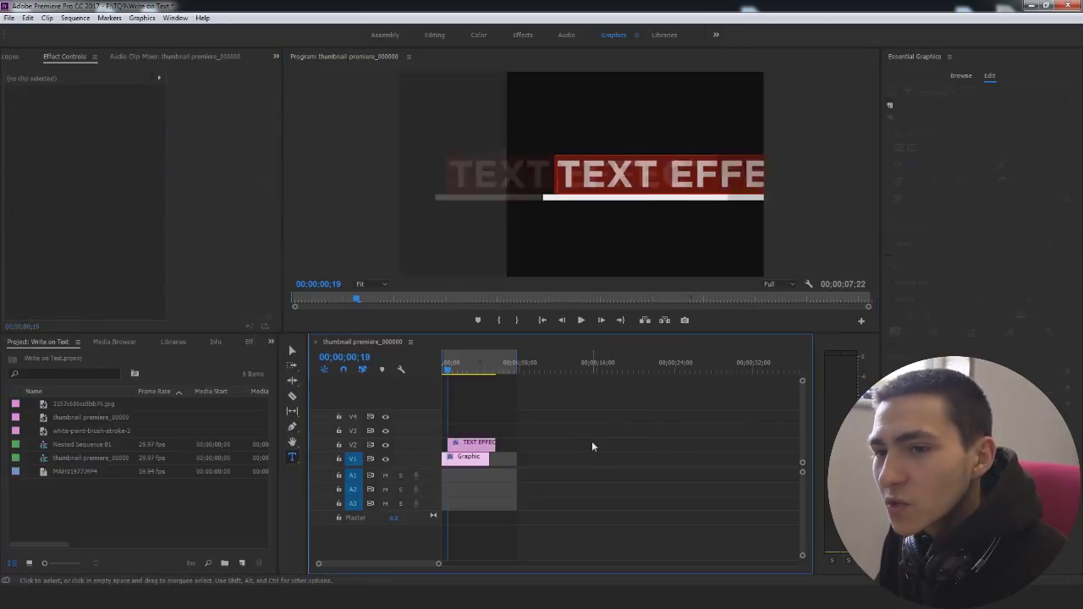
pyautogui.press('v')
pyautogui.click(550, 200)
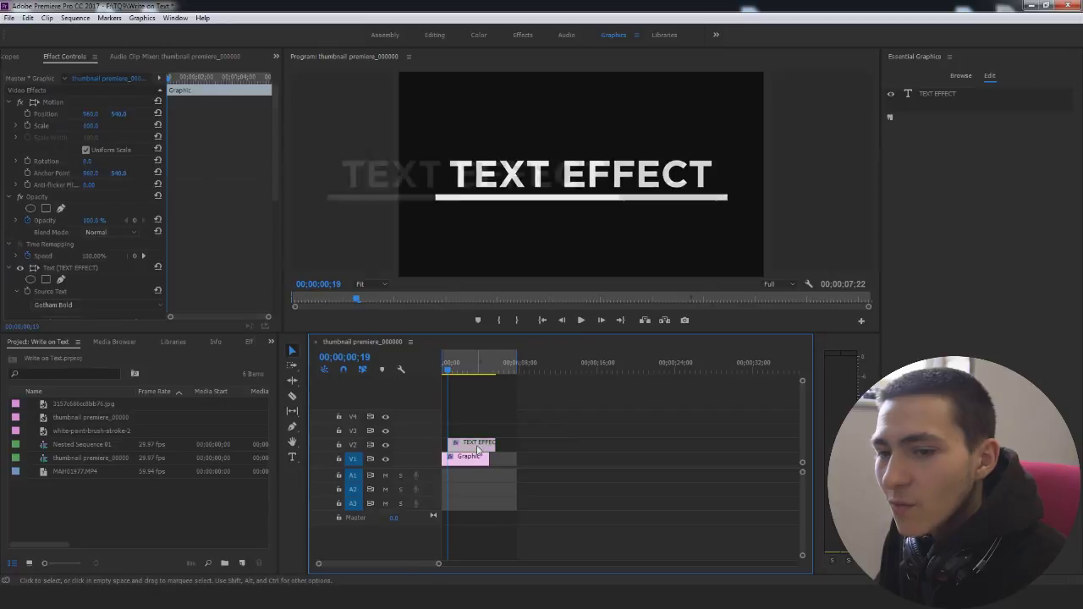
pyautogui.click(48, 204)
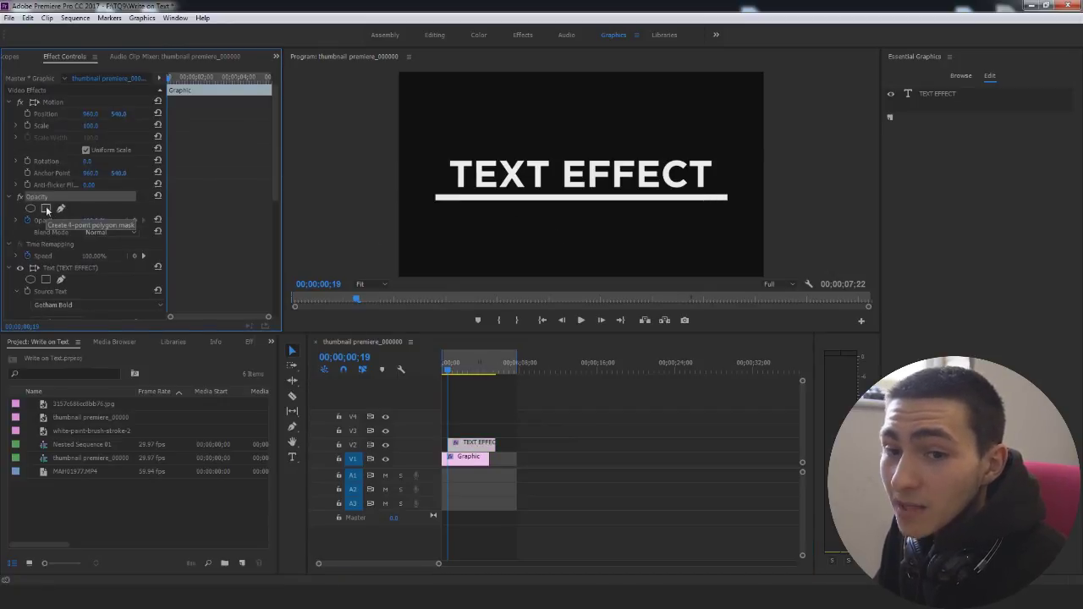
pyautogui.click(46, 209)
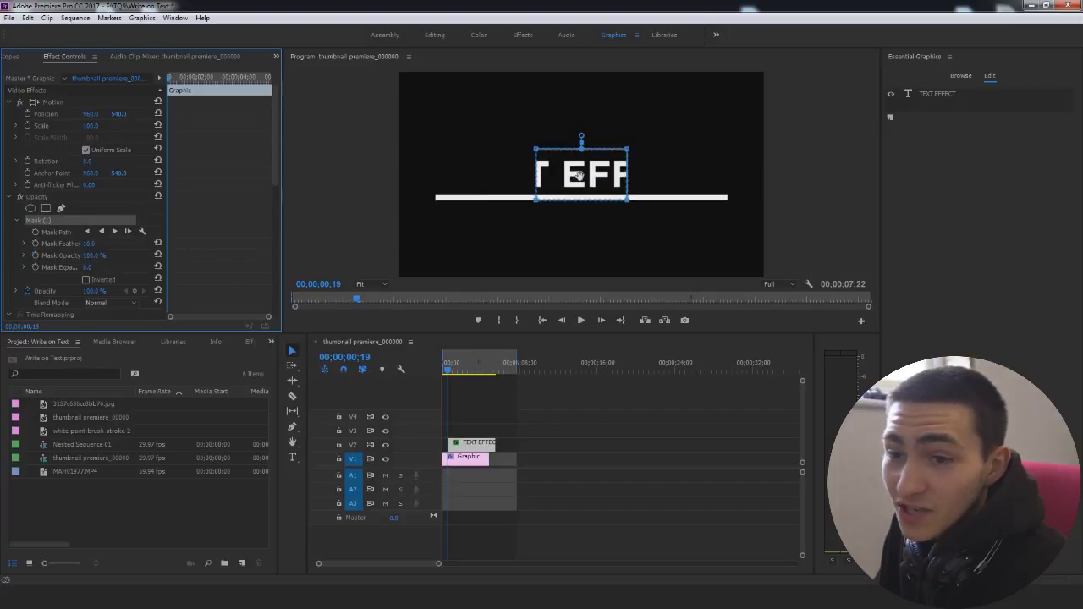
# Drag the mask corners to enclose the title, with its bottom edge along the white line
pyautogui.click(630, 153)
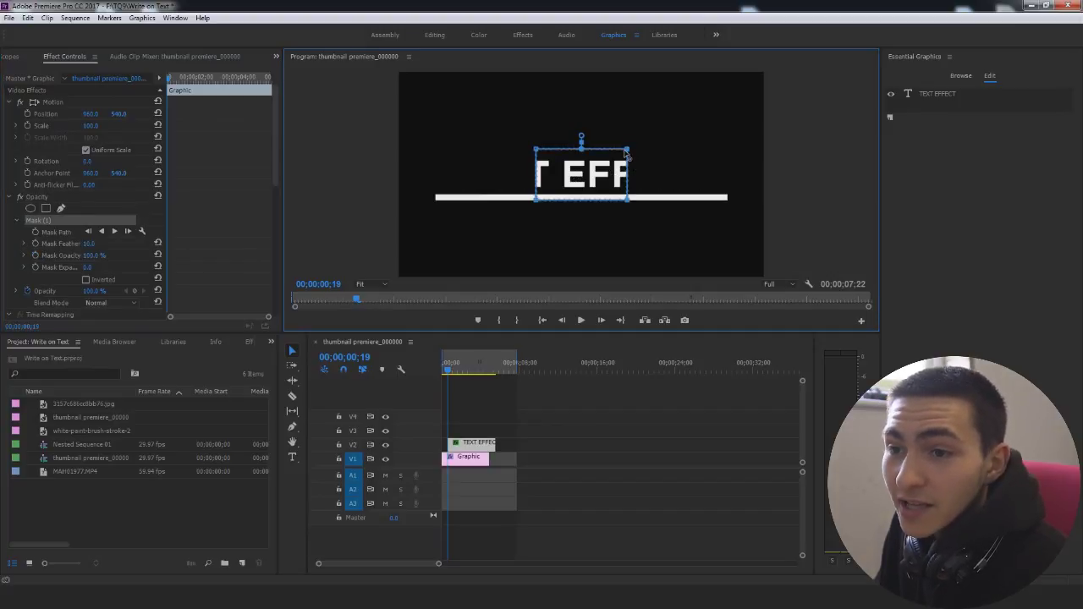
pyautogui.moveTo(627, 151); pyautogui.dragTo(746, 149)
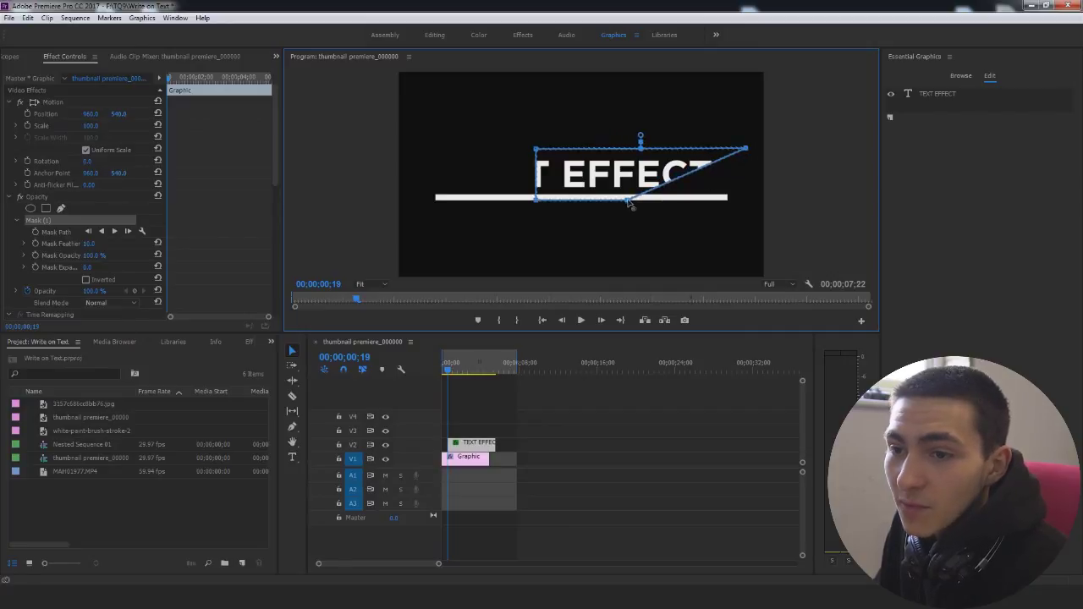
pyautogui.moveTo(627, 201); pyautogui.dragTo(731, 200)
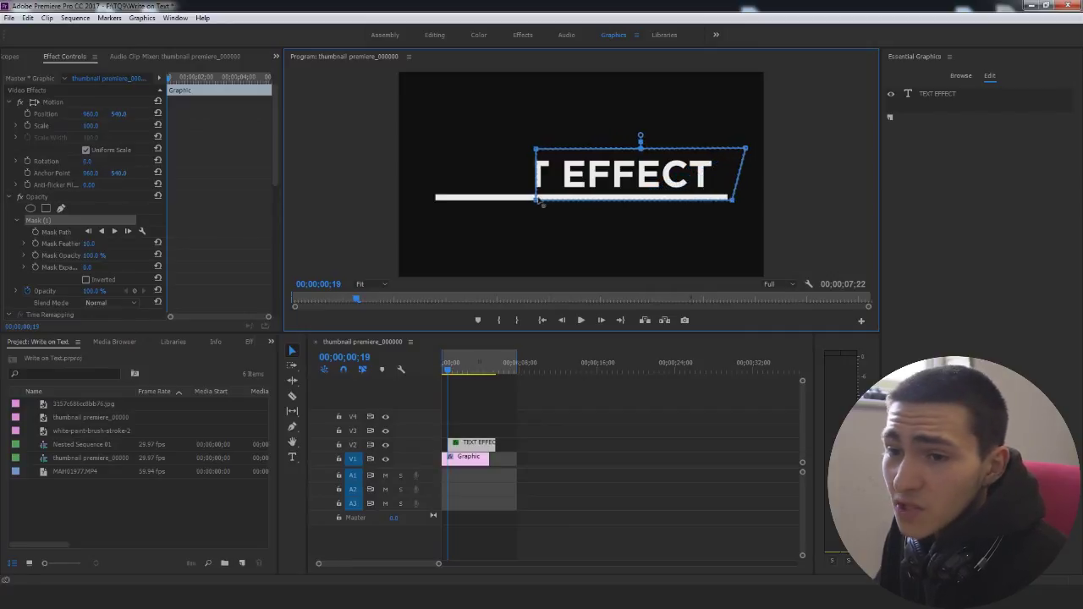
pyautogui.moveTo(538, 201); pyautogui.dragTo(429, 206)
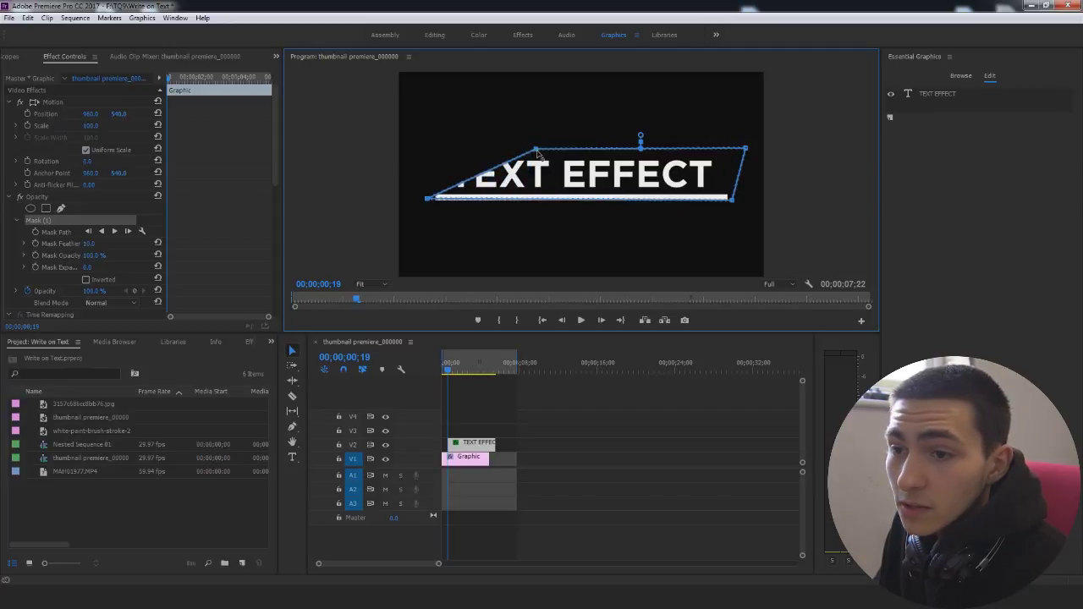
pyautogui.moveTo(537, 151); pyautogui.dragTo(424, 149)
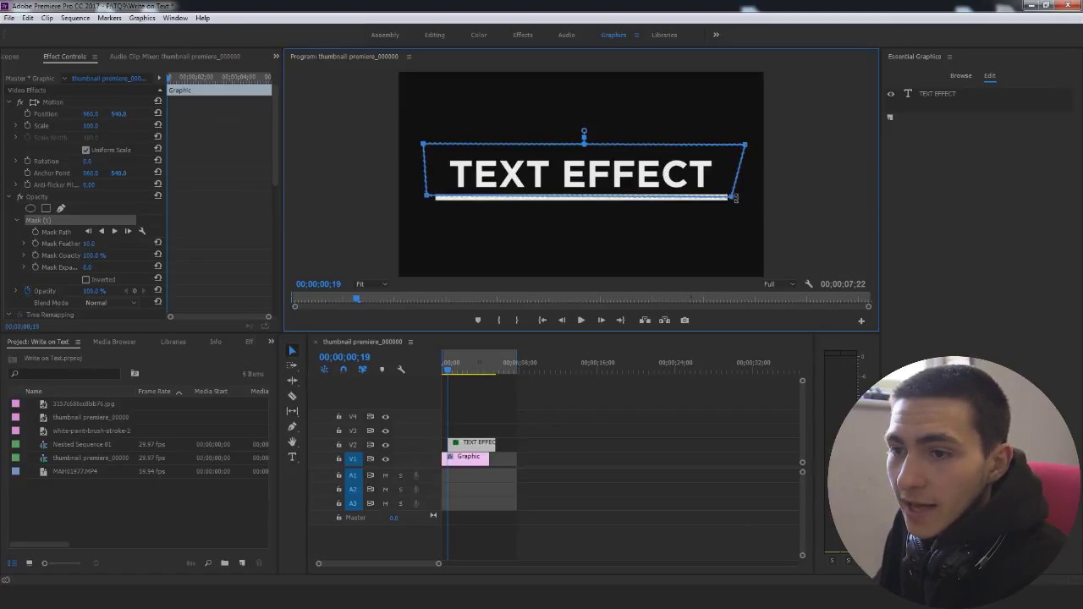
pyautogui.moveTo(733, 198); pyautogui.dragTo(736, 197)
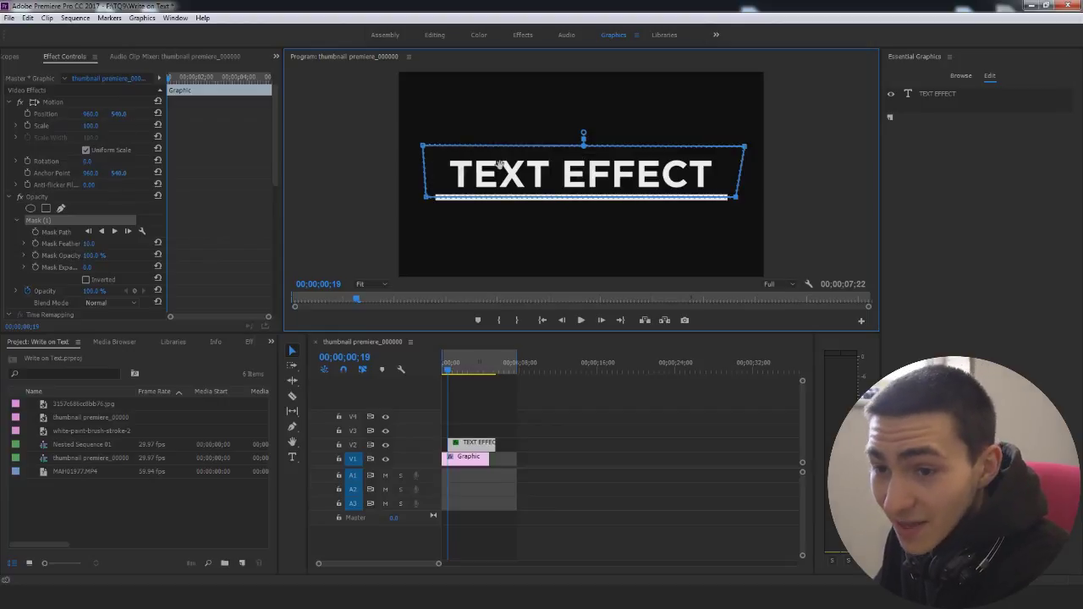
pyautogui.moveTo(425, 149)
pyautogui.mouseDown()
pyautogui.moveTo(435, 192)
pyautogui.moveTo(551, 205)
pyautogui.moveTo(544, 221)
pyautogui.moveTo(555, 200)
pyautogui.moveTo(526, 149)
pyautogui.moveTo(442, 153)
pyautogui.moveTo(421, 138)
pyautogui.mouseUp()
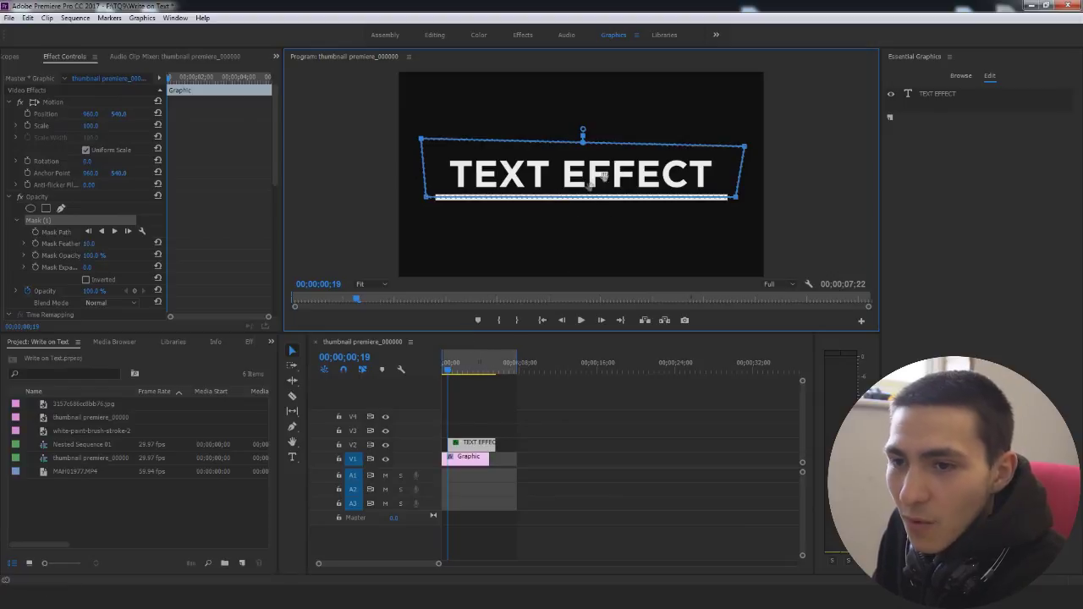
# Raise the mask's top-right corner slightly and set Mask Feather to 50, then 35
pyautogui.moveTo(744, 146); pyautogui.dragTo(742, 140)
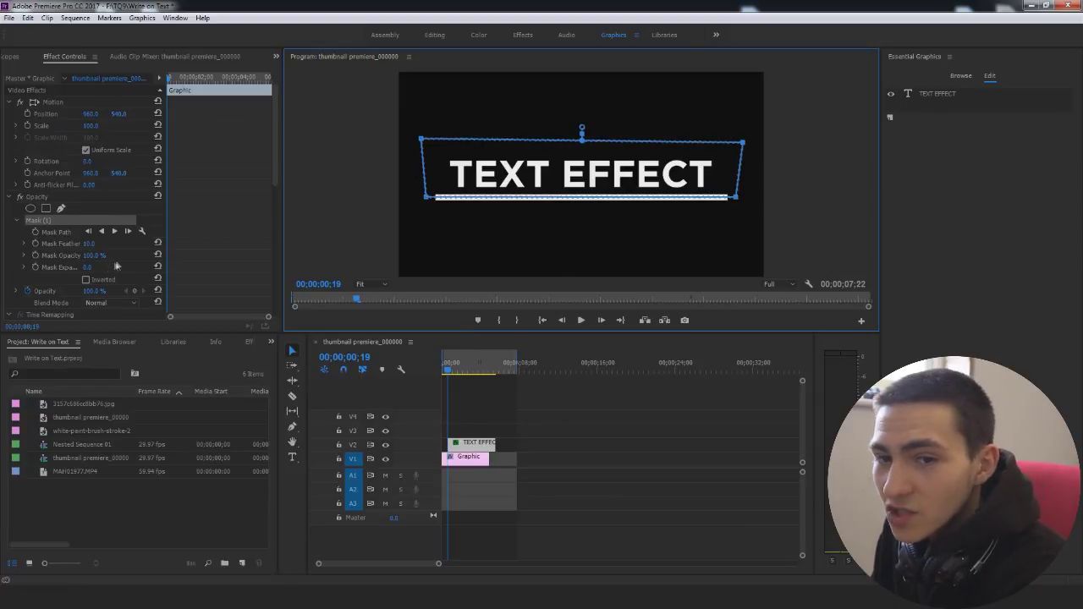
pyautogui.click(90, 243)
pyautogui.write('5')
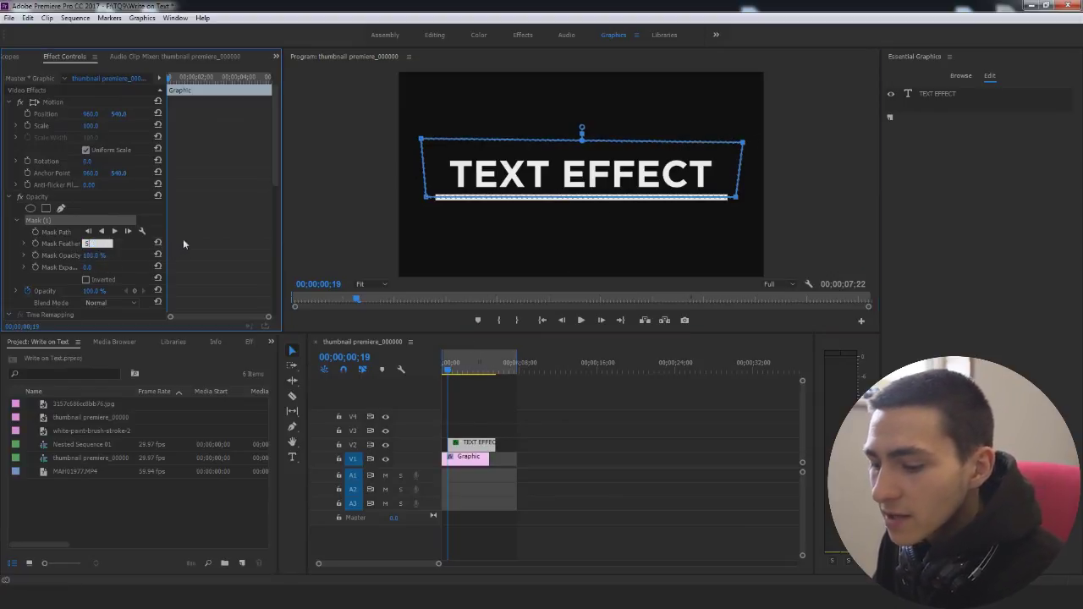
pyautogui.write('0')
pyautogui.press('Return')
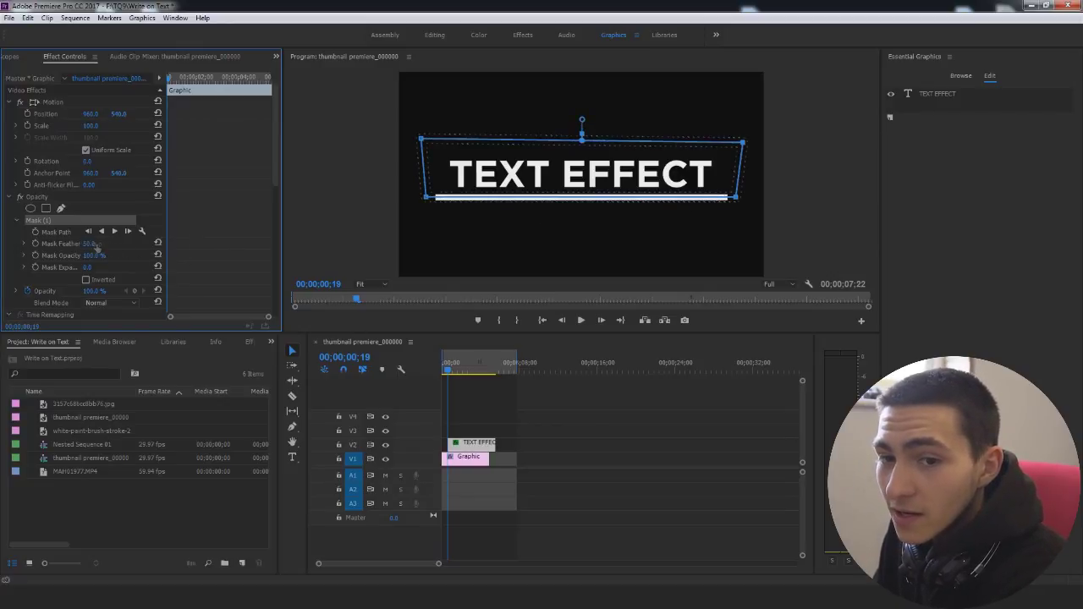
pyautogui.click(91, 243)
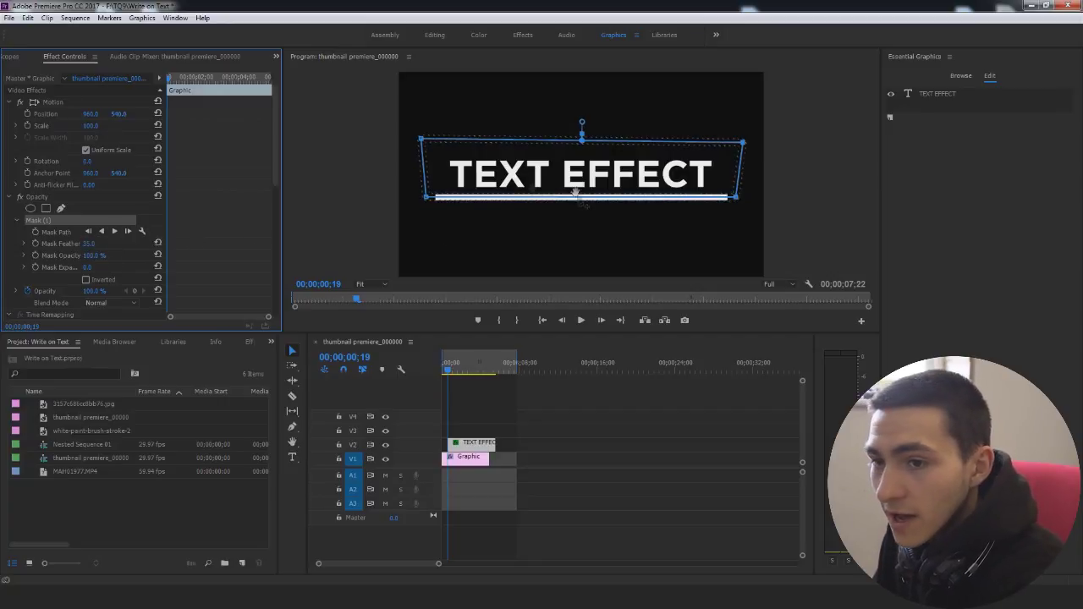
# Nudge the title mask slightly left and down over the text, then deselect to preview
pyautogui.moveTo(586, 159); pyautogui.dragTo(585, 159)
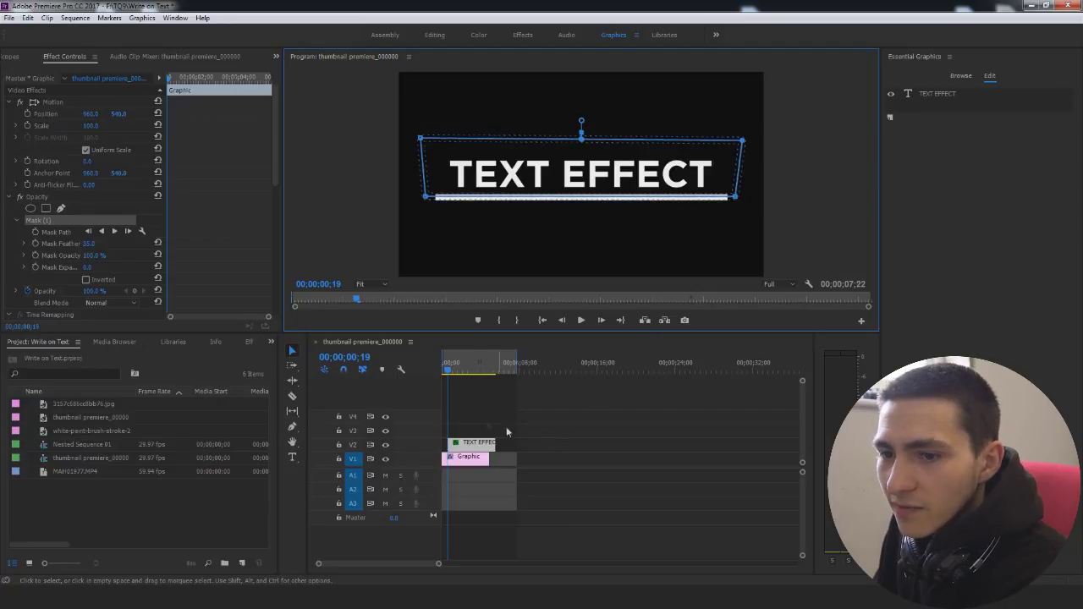
pyautogui.click(70, 219)
pyautogui.click(609, 161)
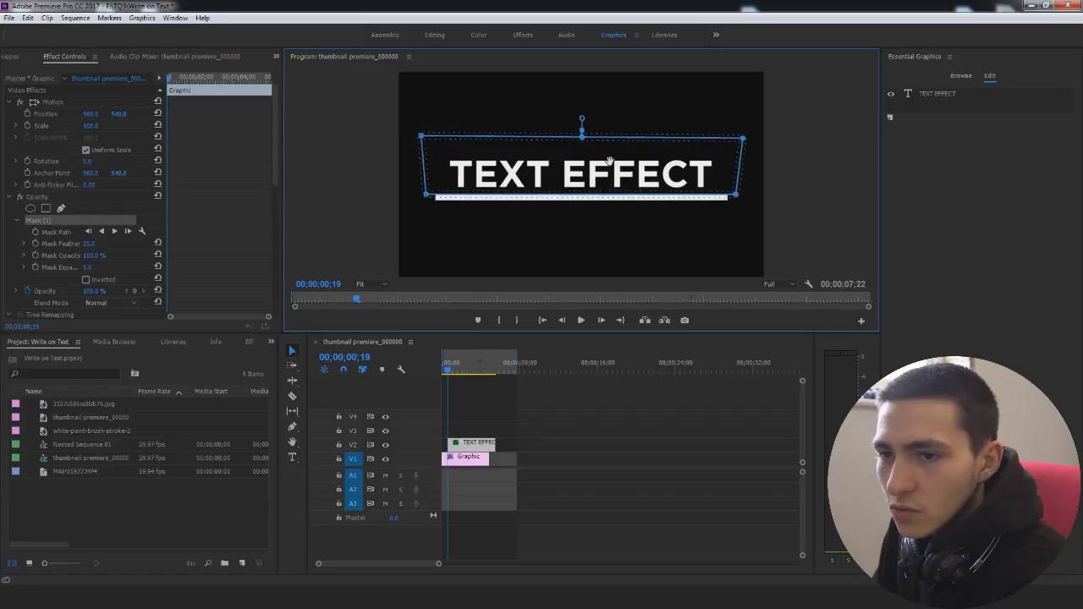
pyautogui.moveTo(609, 159); pyautogui.dragTo(608, 160)
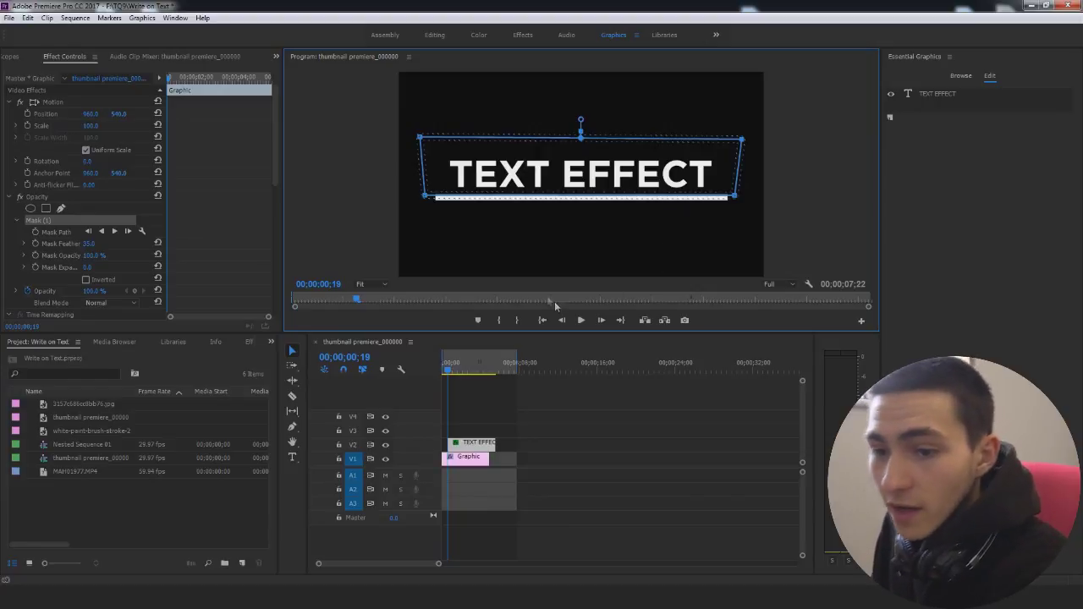
pyautogui.click(609, 469)
pyautogui.press('Left')
pyautogui.press('Left')
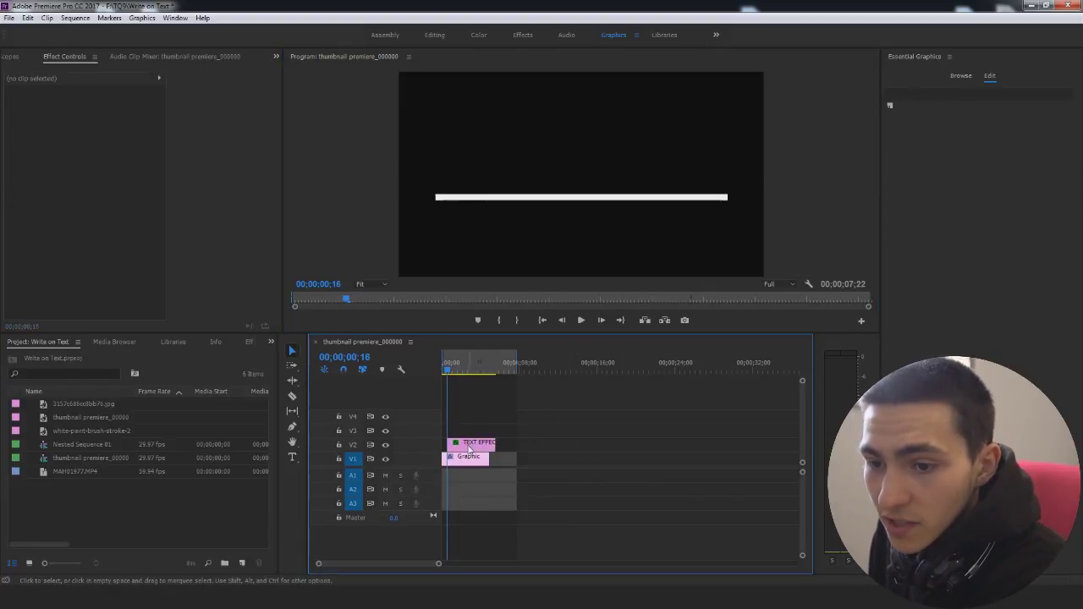
# Zoom the timeline in on the TEXT EFFECT clip and park the playhead at 00;00;01;00
pyautogui.moveTo(470, 449); pyautogui.dragTo(464, 448)
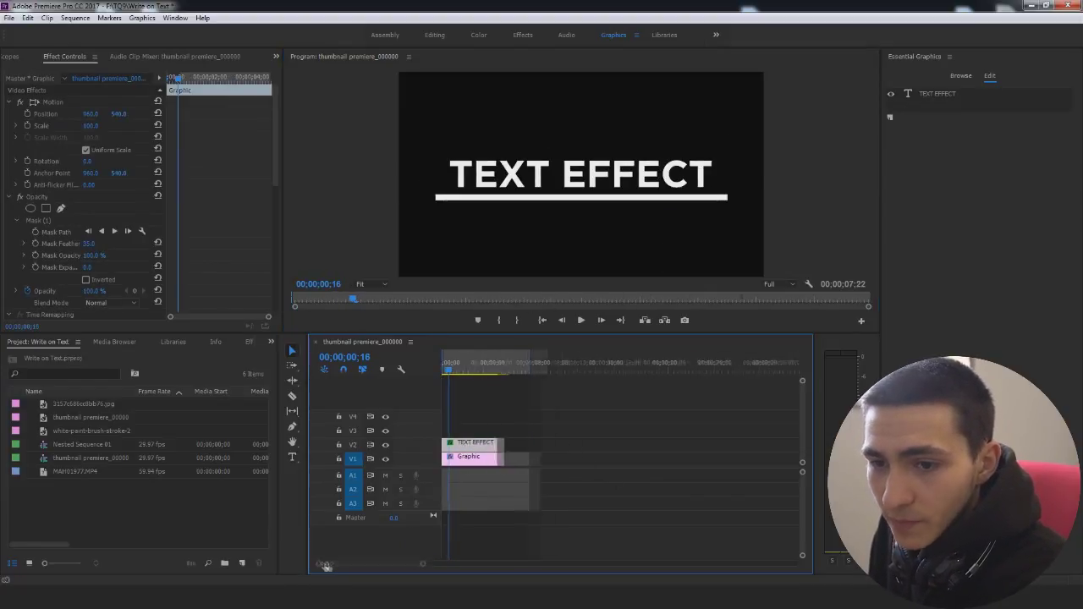
pyautogui.moveTo(438, 564); pyautogui.dragTo(356, 563)
pyautogui.click(478, 371)
pyautogui.moveTo(478, 371); pyautogui.dragTo(526, 386)
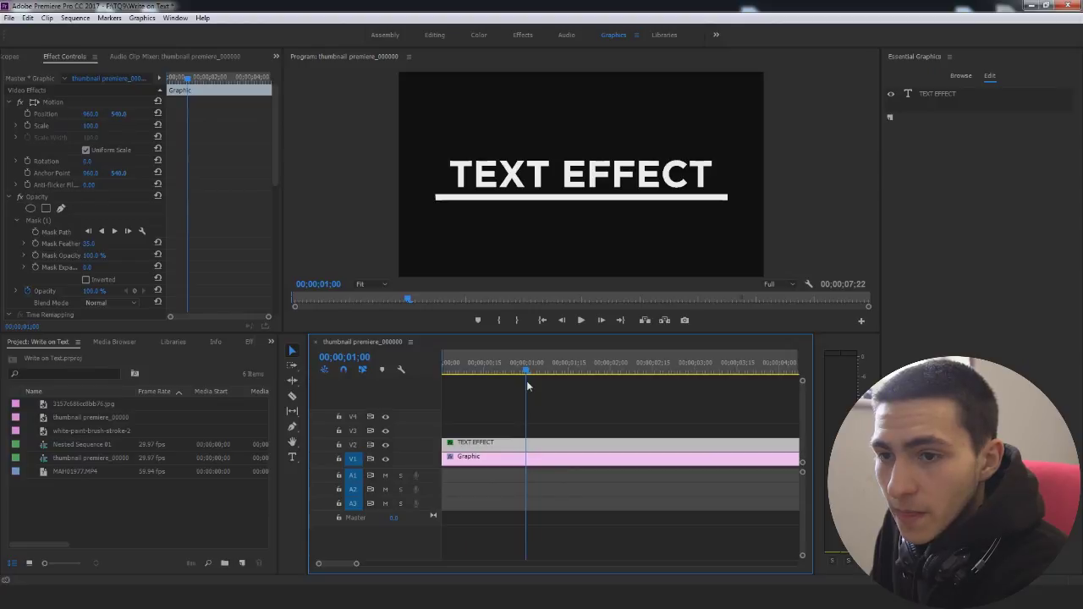
# Enable the TEXT EFFECT text's Position stopwatch, keyframing its resting position at one second
pyautogui.click(546, 423)
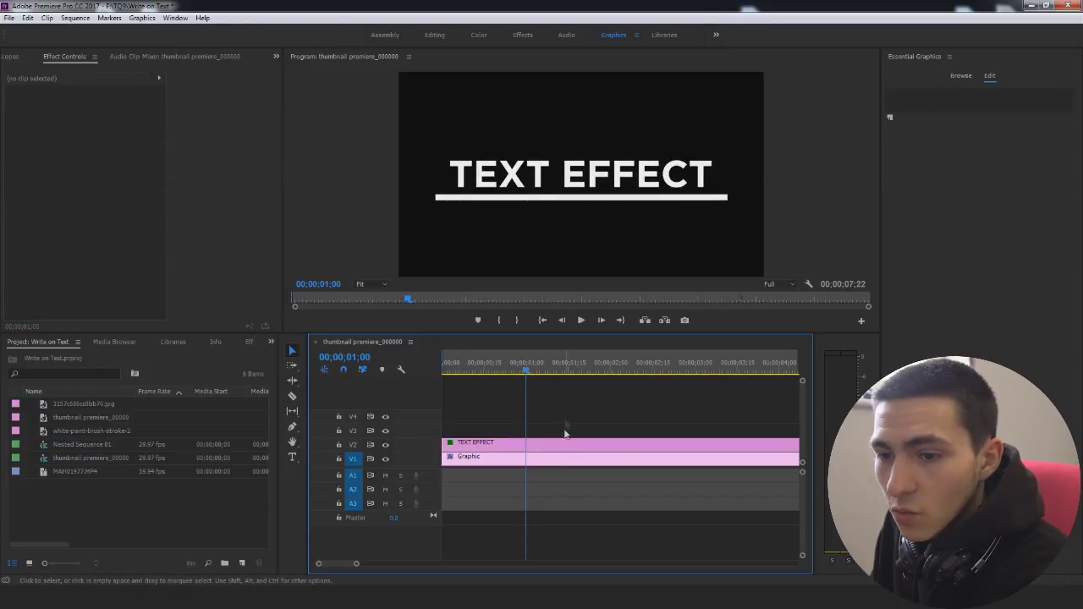
pyautogui.click(544, 446)
pyautogui.scroll(-5, 237, 254)
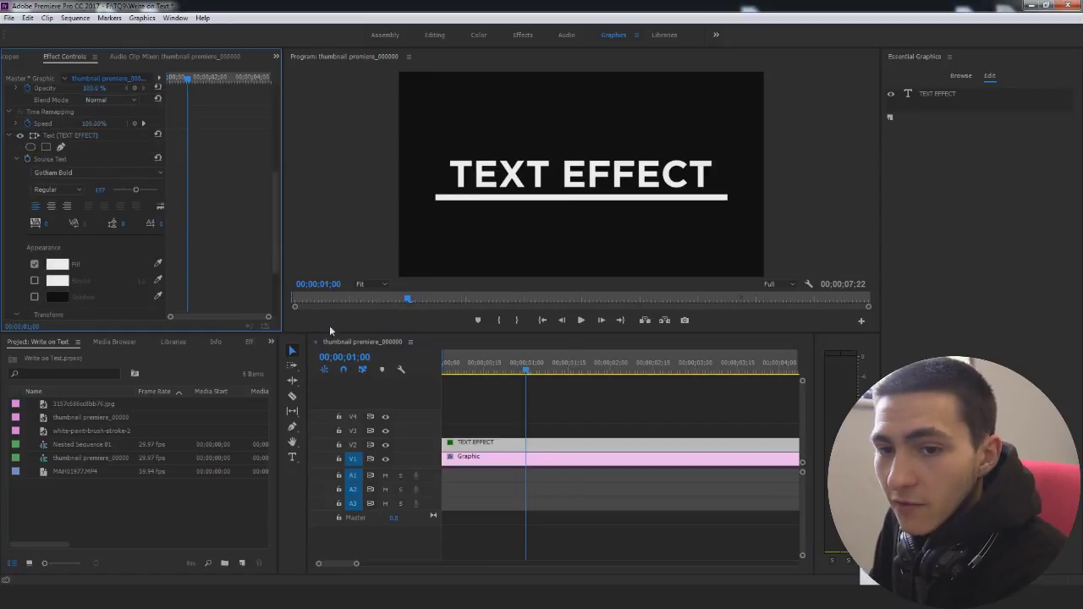
pyautogui.click(537, 422)
pyautogui.click(541, 446)
pyautogui.scroll(-6, 245, 237)
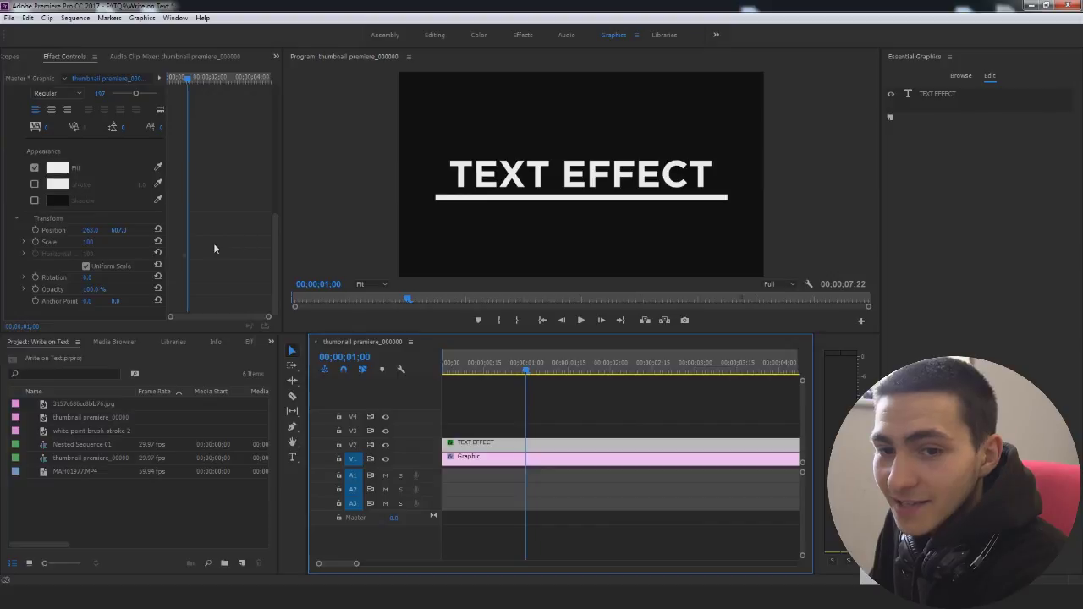
pyautogui.click(34, 230)
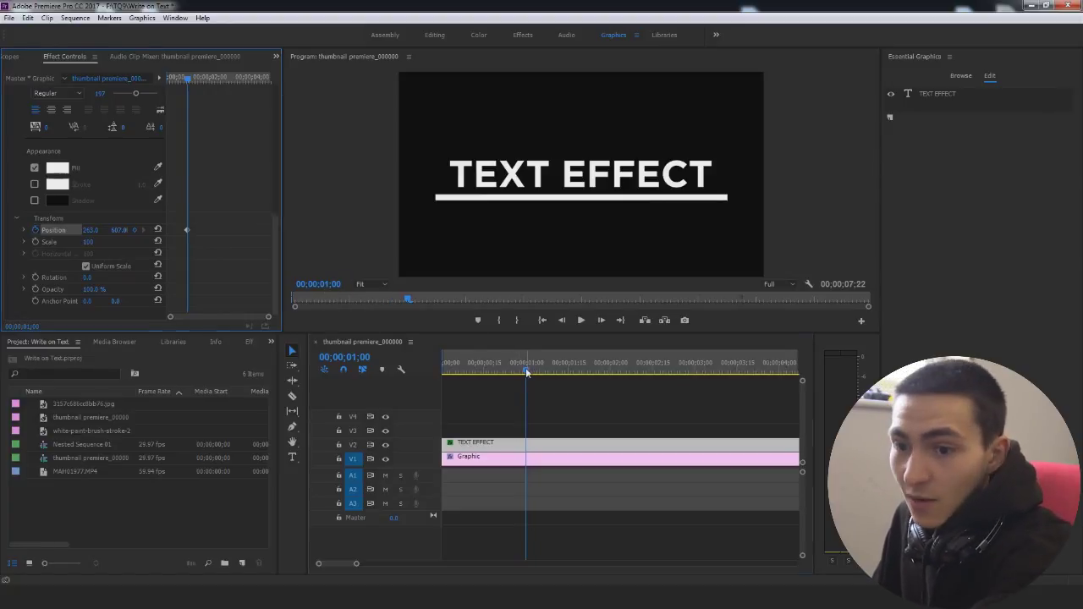
pyautogui.moveTo(518, 365); pyautogui.dragTo(474, 381)
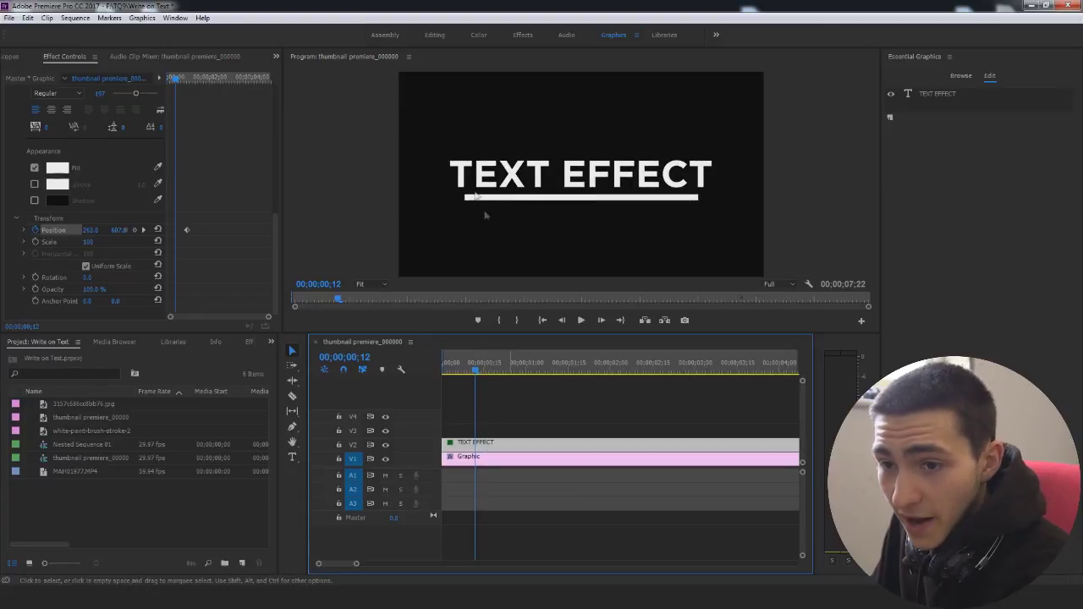
# Drag the TEXT EFFECT text down behind the white line, keyframing Position Y at 828.9
pyautogui.click(484, 441)
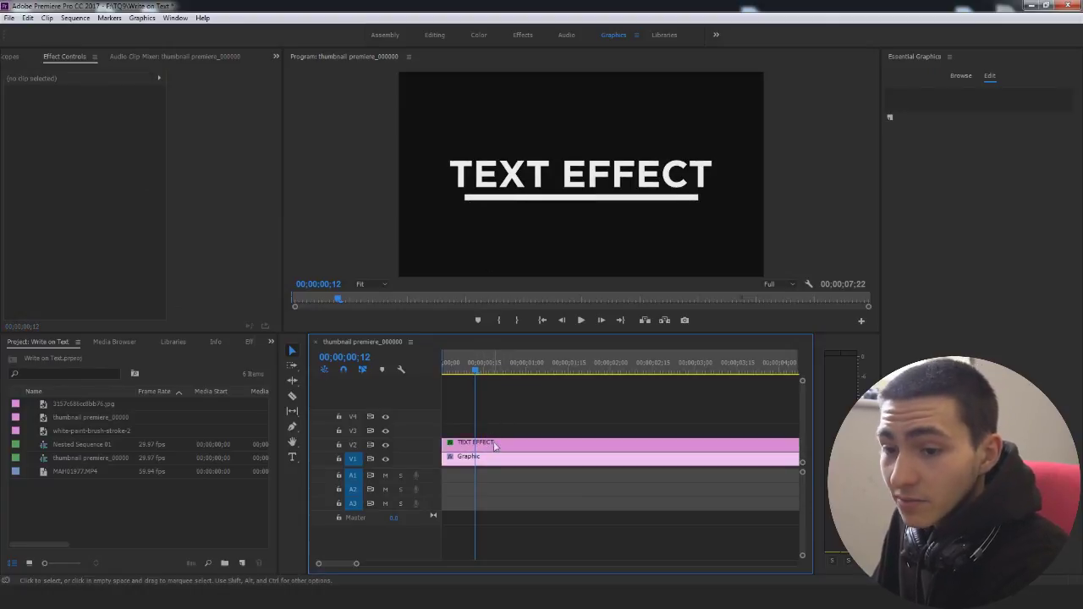
pyautogui.scroll(-5, 252, 220)
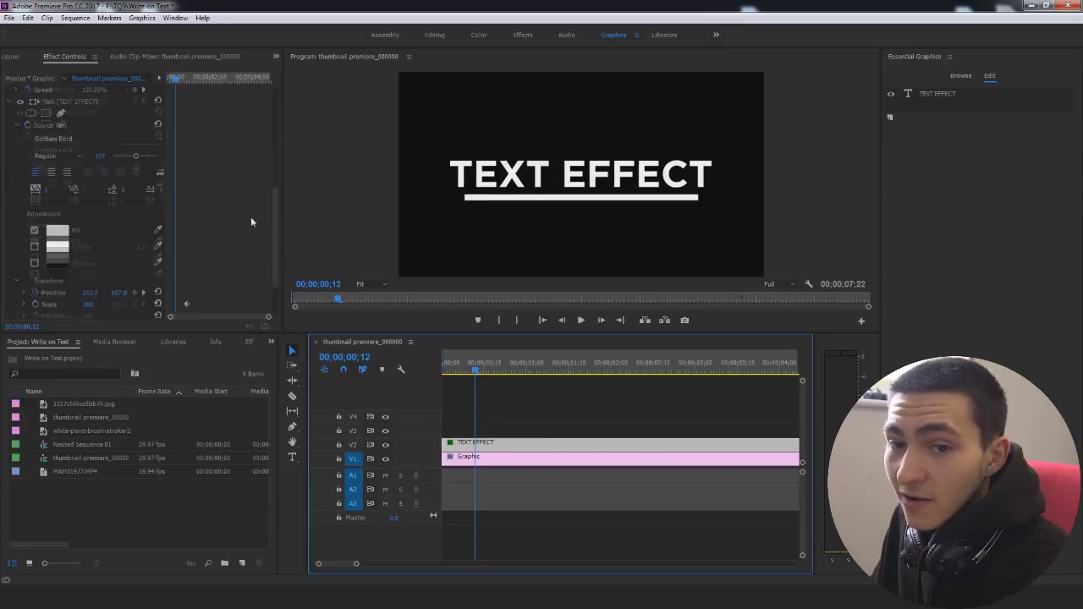
pyautogui.click(187, 249)
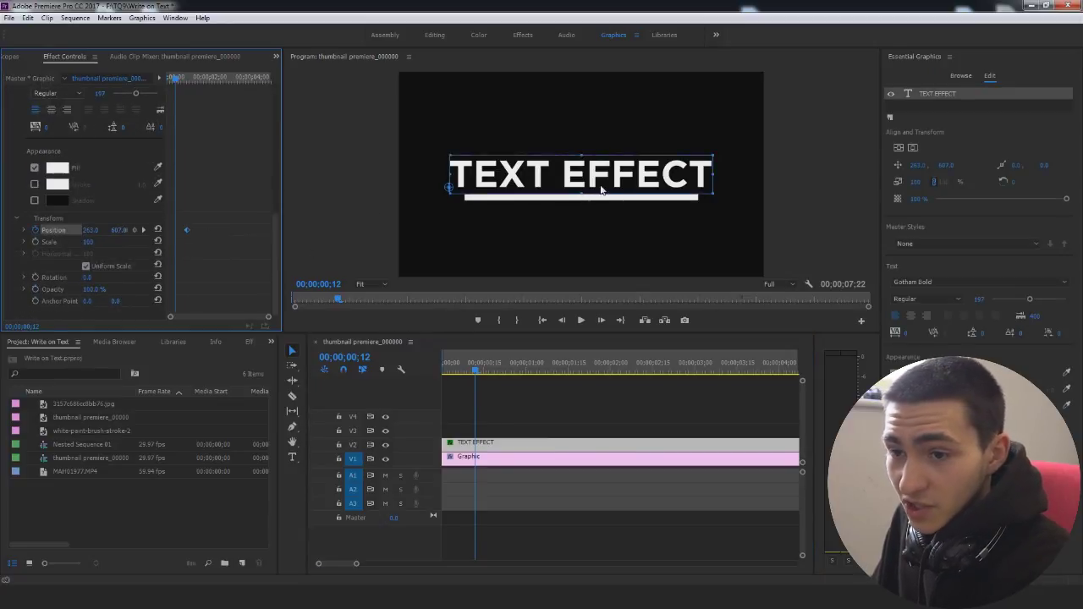
pyautogui.moveTo(637, 175); pyautogui.dragTo(626, 213)
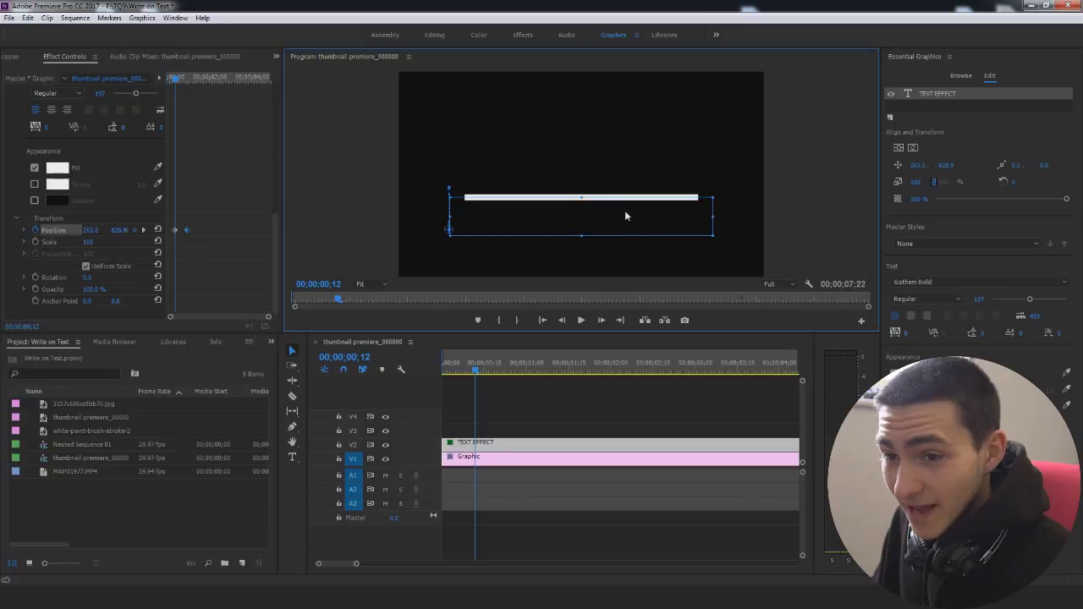
pyautogui.click(614, 413)
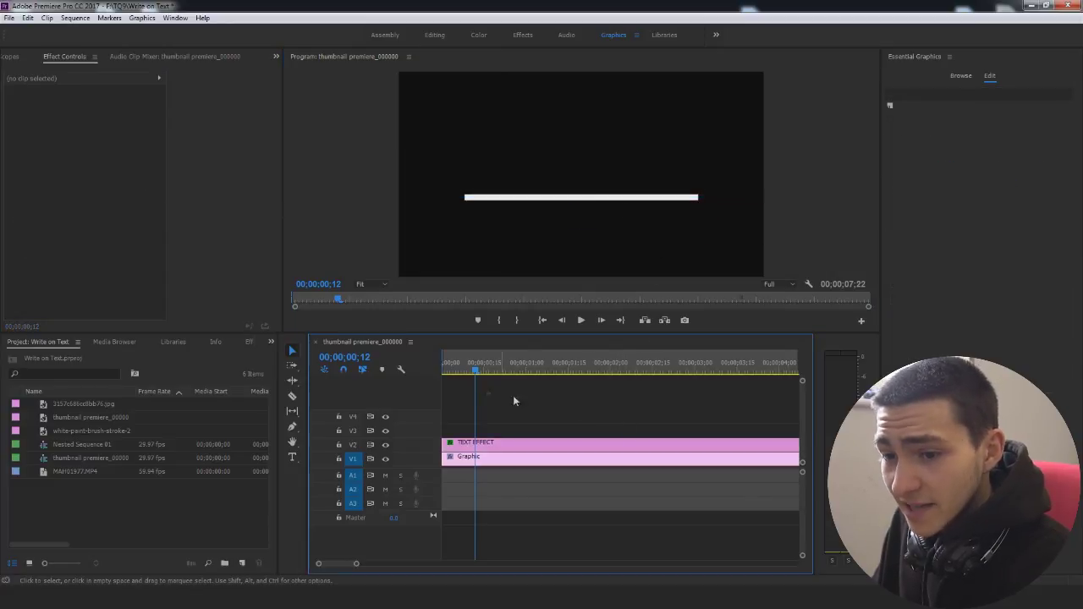
pyautogui.press('Home')
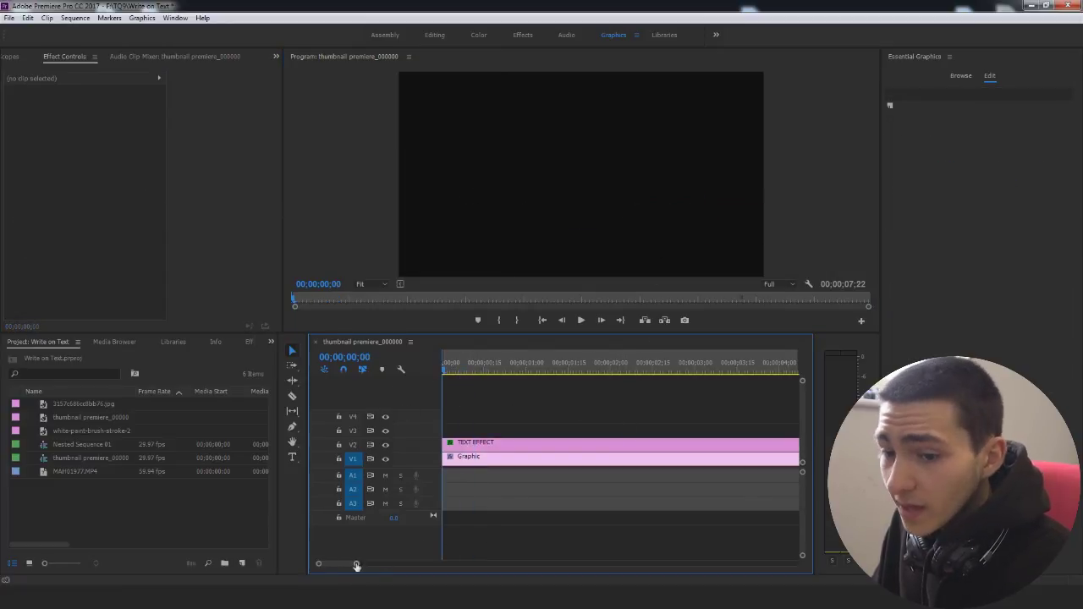
pyautogui.moveTo(356, 565); pyautogui.dragTo(417, 565)
# Drag the text's second Position keyframe earlier in Effect Controls so it rises faster
pyautogui.press('space')
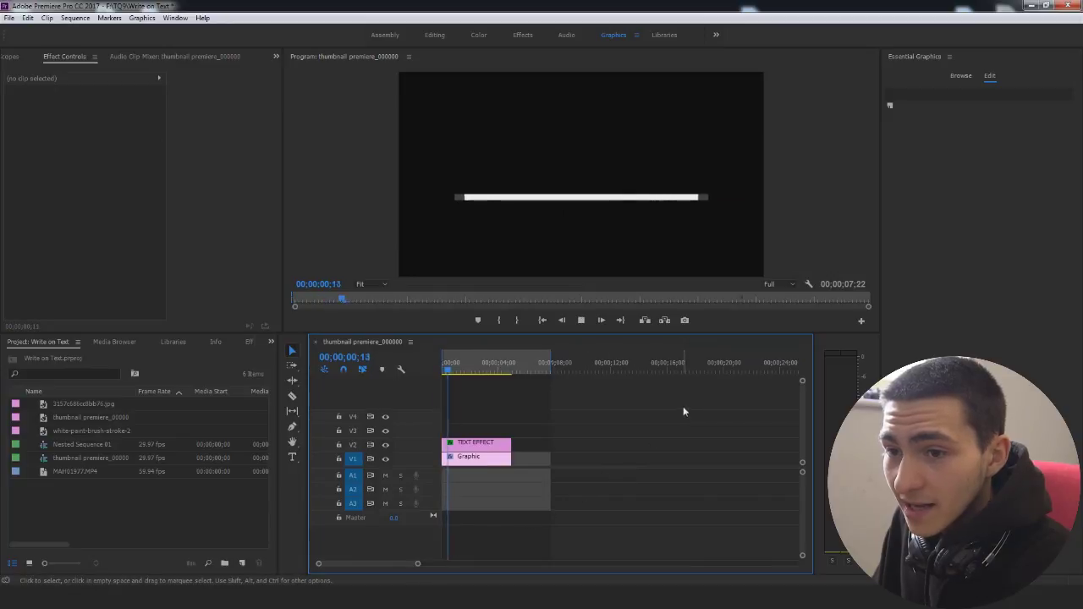
pyautogui.click(450, 368)
pyautogui.moveTo(450, 373); pyautogui.dragTo(453, 370)
pyautogui.click(475, 441)
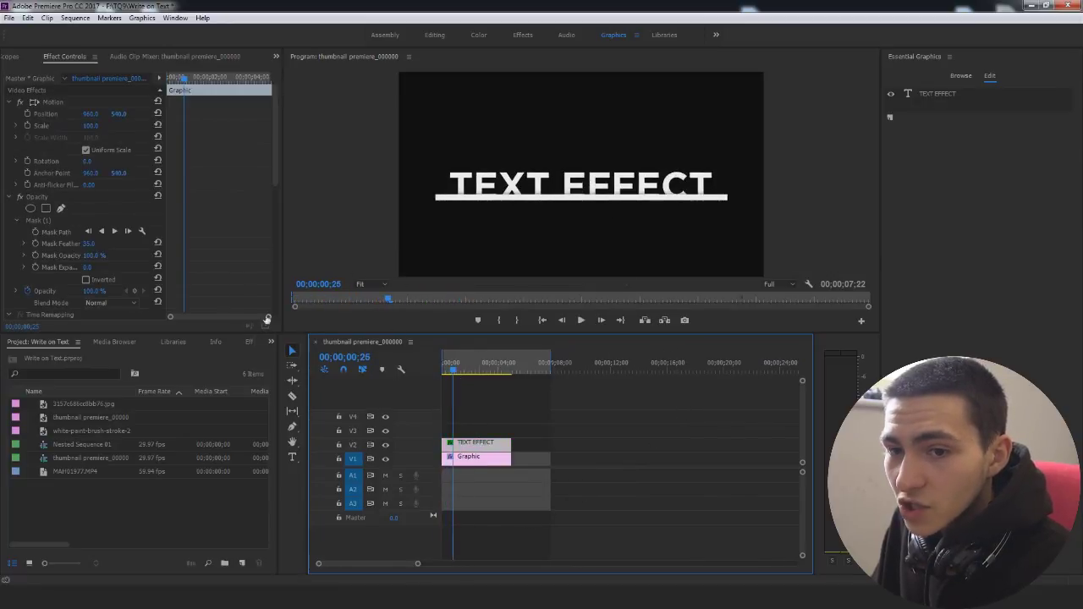
pyautogui.click(266, 318)
pyautogui.scroll(-10, 249, 270)
pyautogui.scroll(-2, 250, 279)
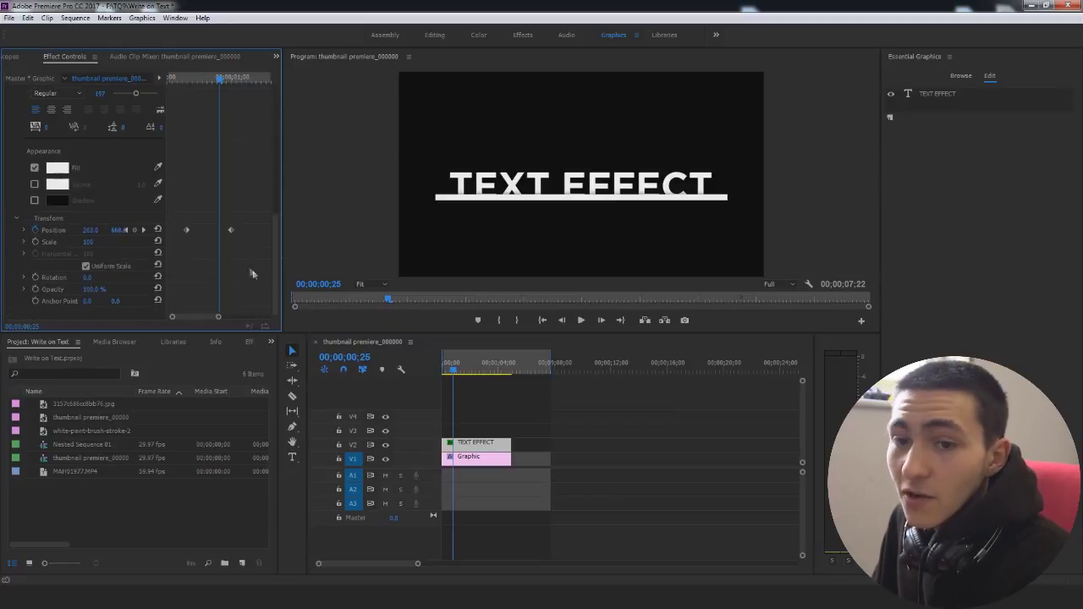
pyautogui.moveTo(205, 78); pyautogui.dragTo(224, 93)
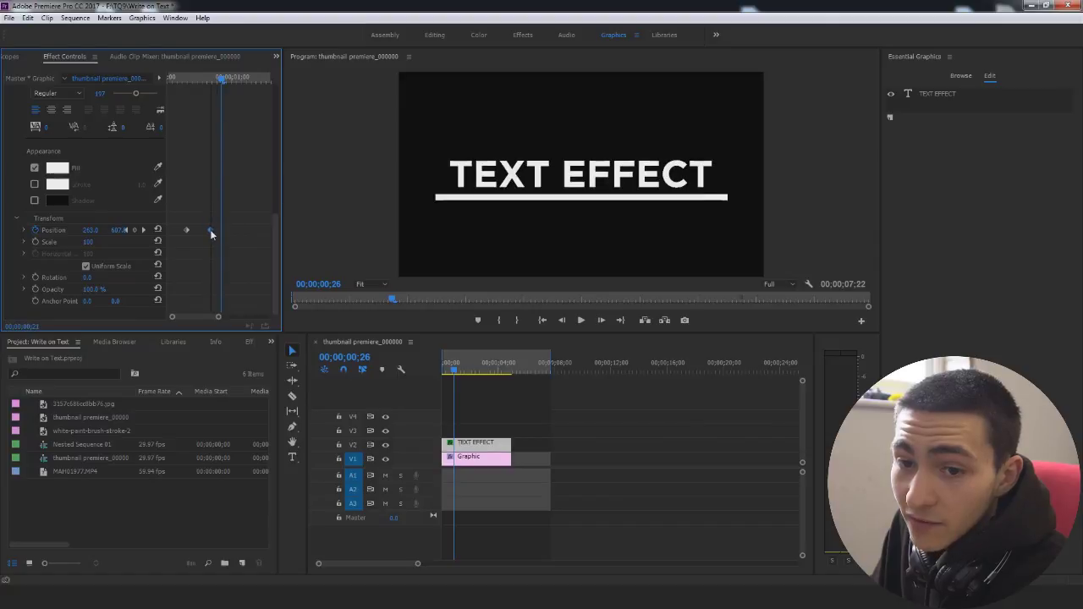
# Replay the sequence from the start to check the quicker rise
pyautogui.press('Home')
pyautogui.press('space')
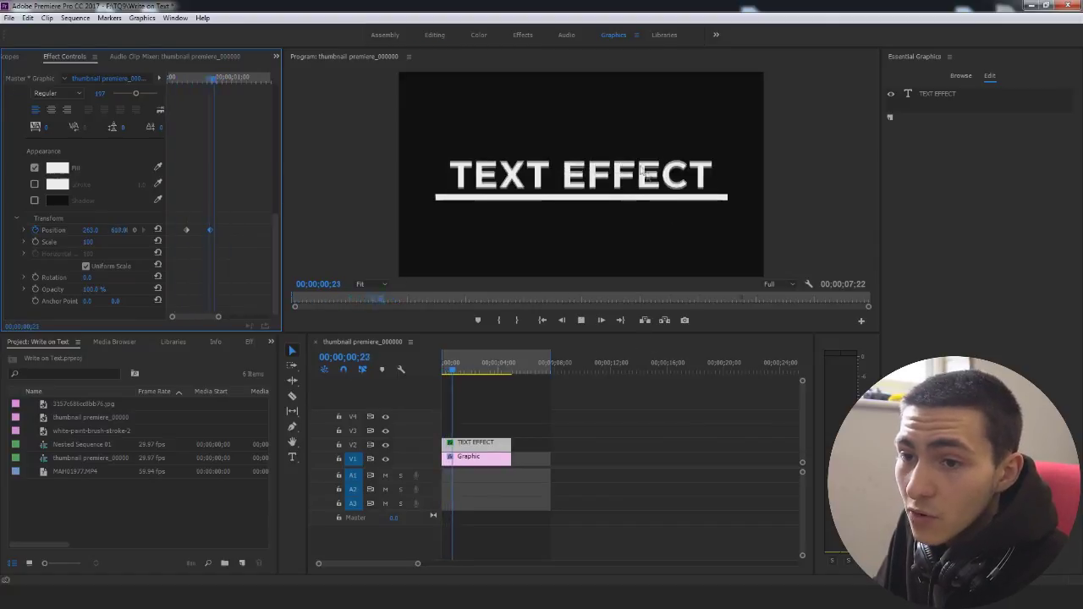
pyautogui.click(657, 409)
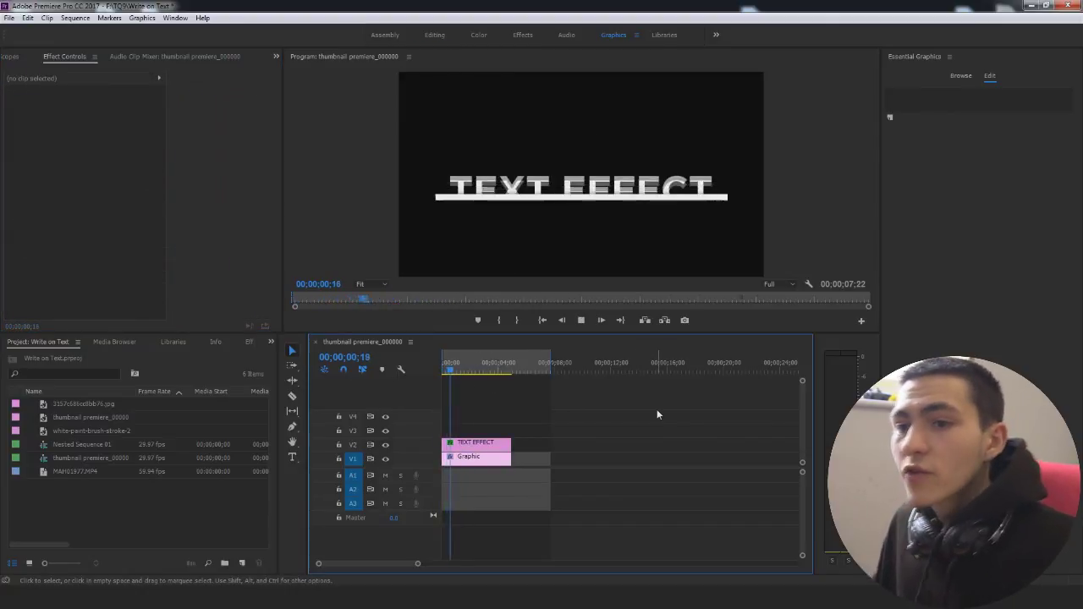
pyautogui.press('space')
pyautogui.press('Home')
pyautogui.press('space')
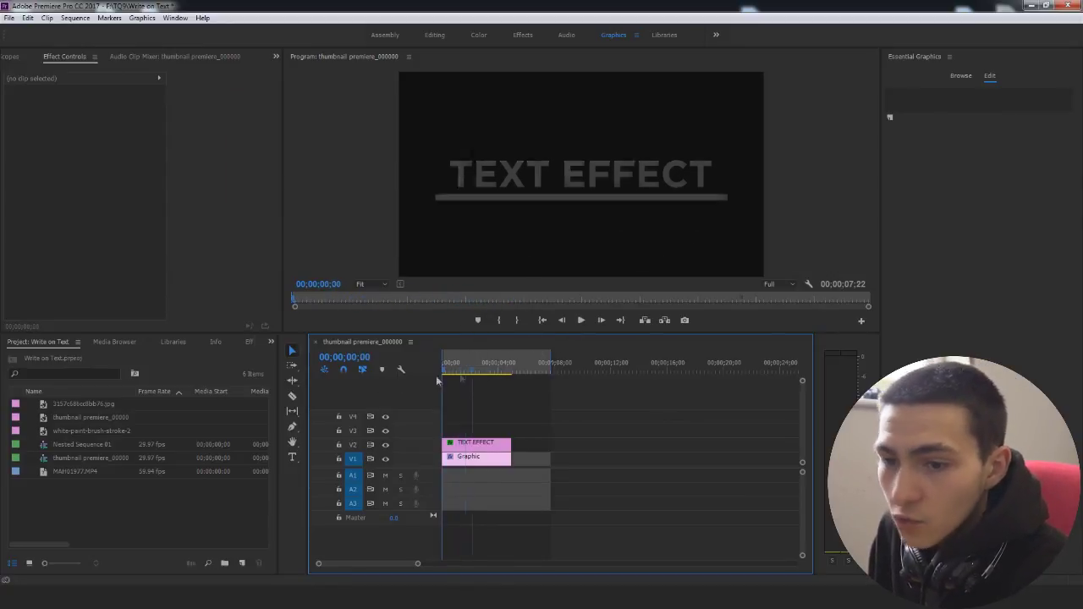
pyautogui.press('space')
# Alt-drag a copy of the V1 white line Graphic clip onto track V3
pyautogui.click(488, 452)
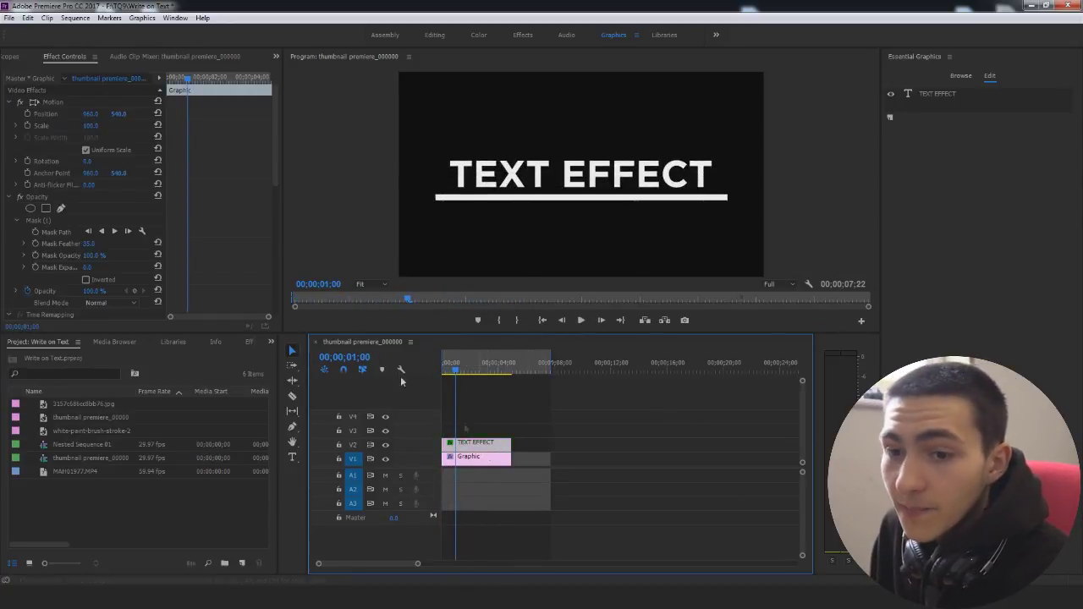
pyautogui.scroll(-10, 245, 222)
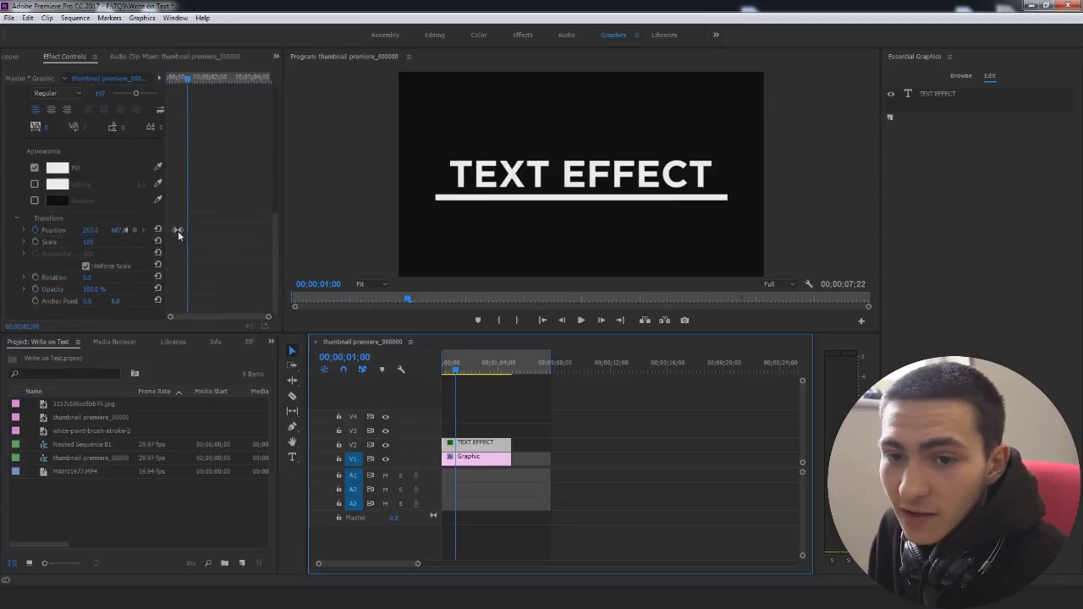
pyautogui.press('space')
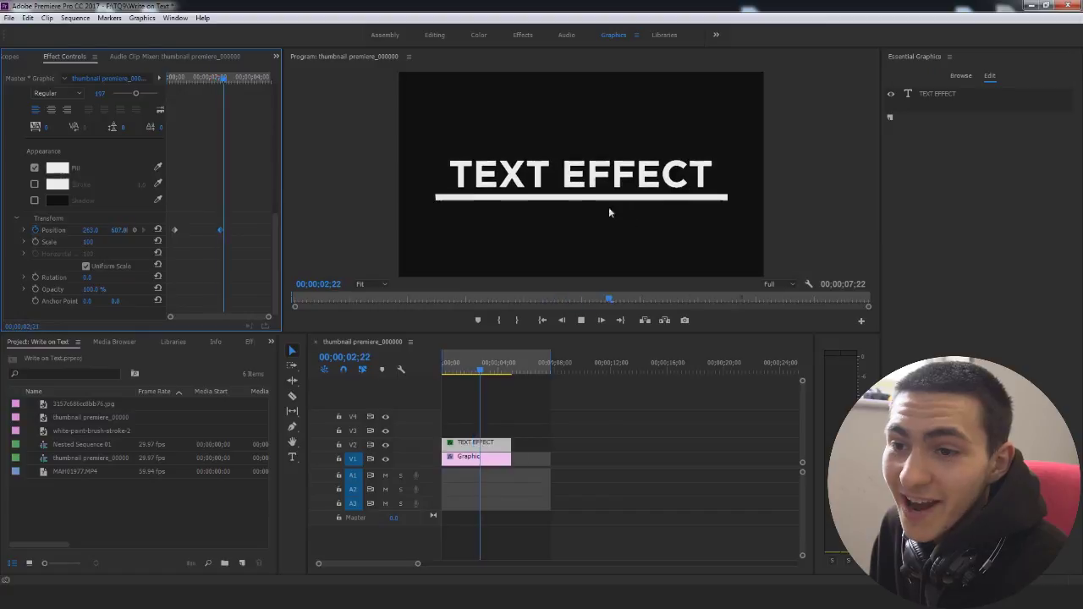
pyautogui.click(479, 401)
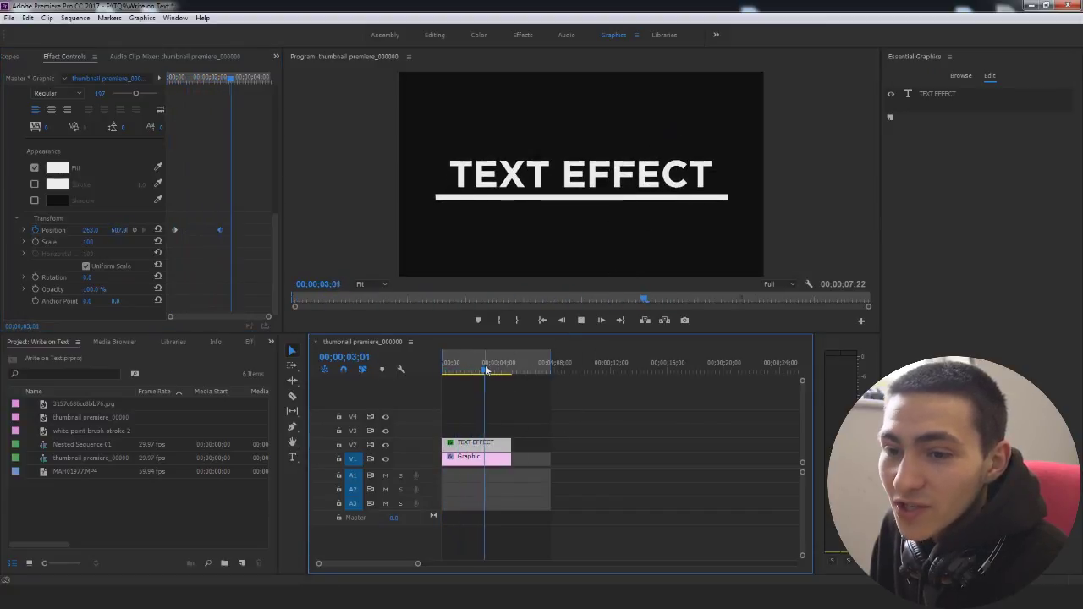
pyautogui.press('space')
pyautogui.press('Home')
pyautogui.moveTo(486, 458); pyautogui.dragTo(485, 432)
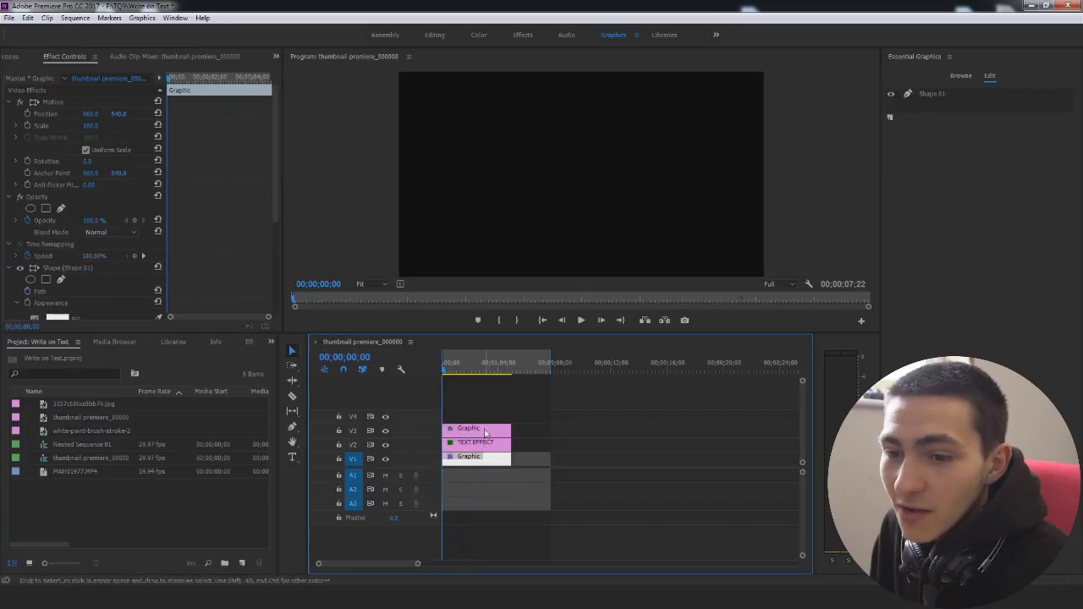
# Set the V3 white line's Position Y to about 380 so it sits above the text
pyautogui.press('space')
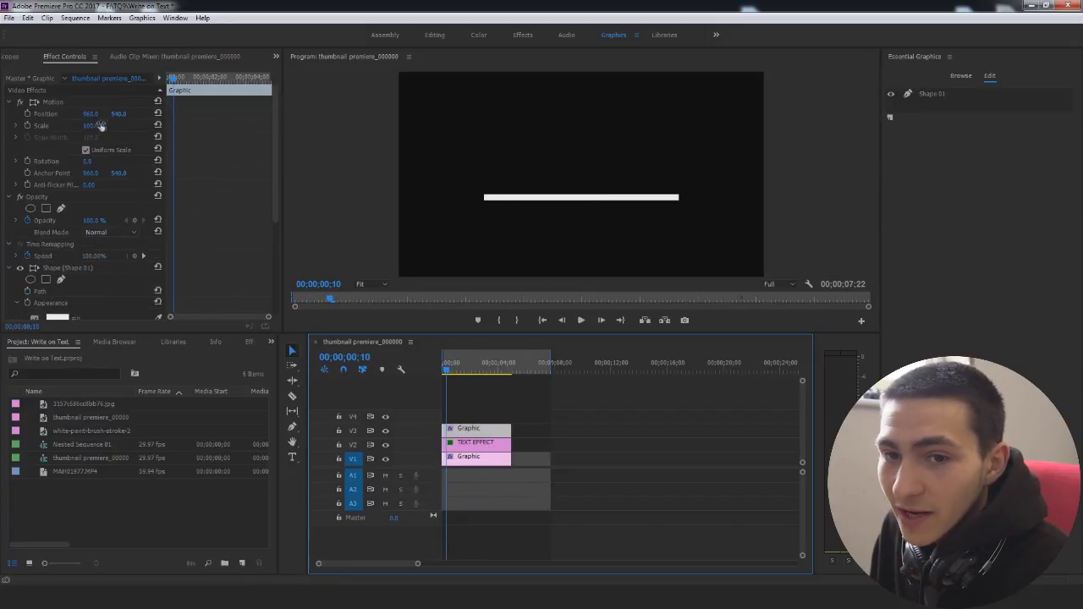
pyautogui.moveTo(119, 113); pyautogui.dragTo(149, 121)
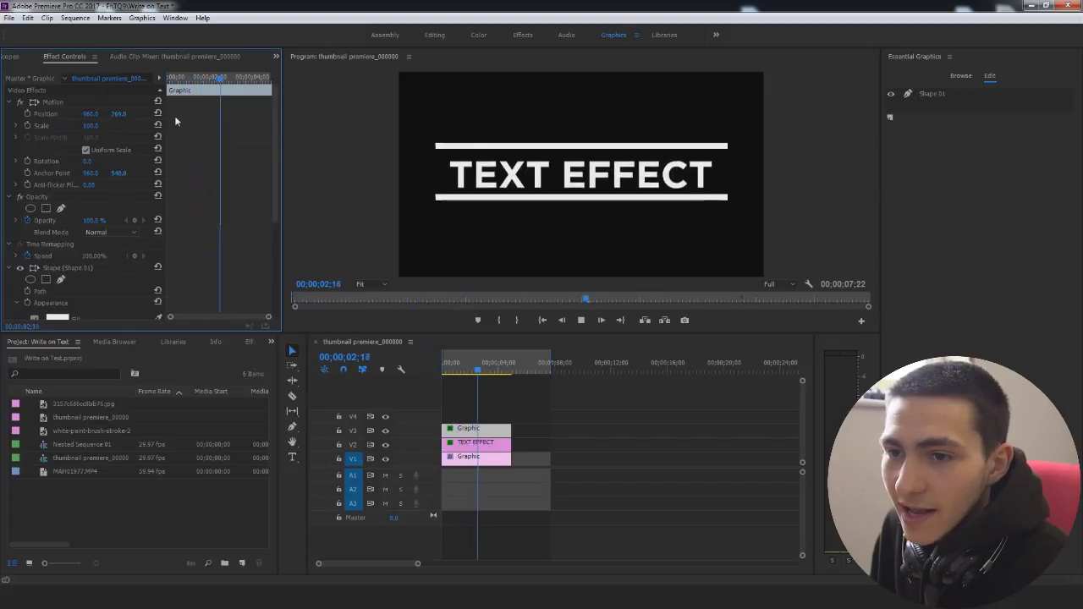
pyautogui.click(491, 397)
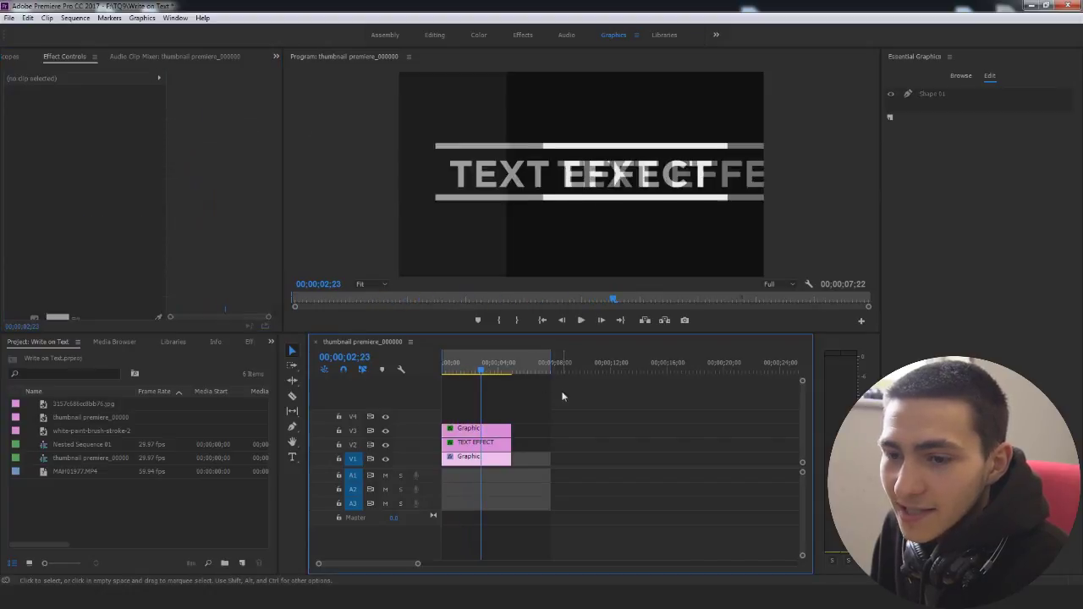
pyautogui.click(500, 432)
pyautogui.moveTo(118, 113); pyautogui.dragTo(135, 113)
pyautogui.click(478, 385)
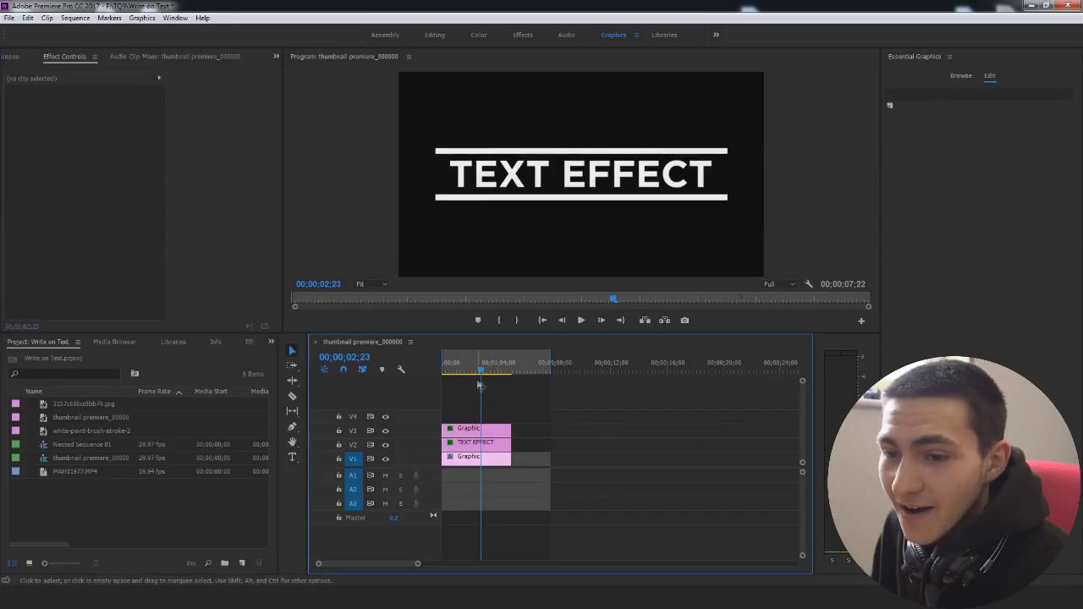
# Shift the text's Position keyframe earlier and preview the framed title from the start
pyautogui.click(483, 456)
pyautogui.scroll(-5, 232, 258)
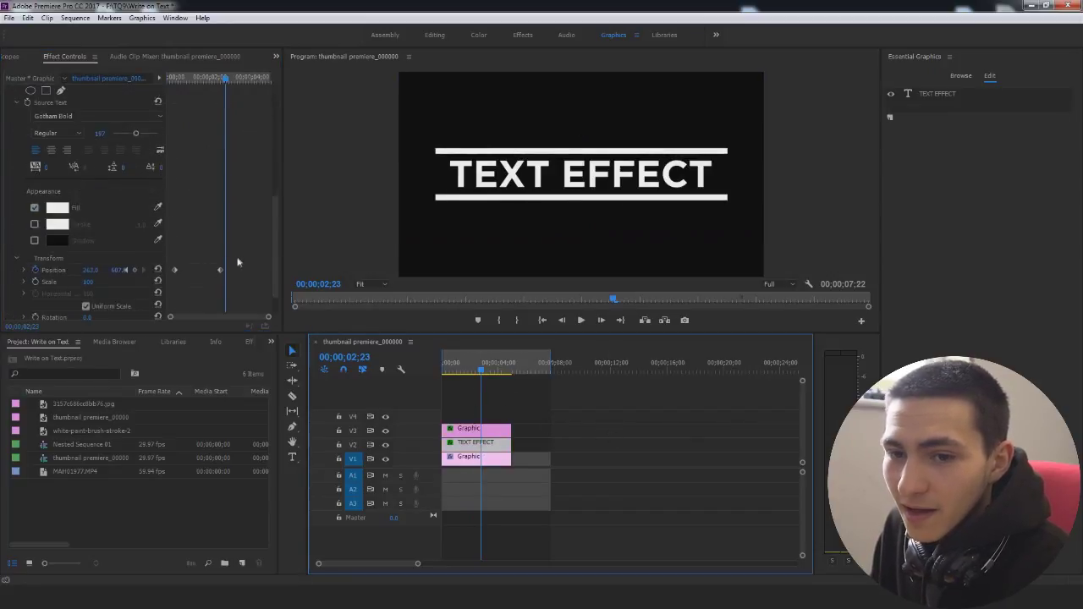
pyautogui.moveTo(221, 231); pyautogui.dragTo(201, 231)
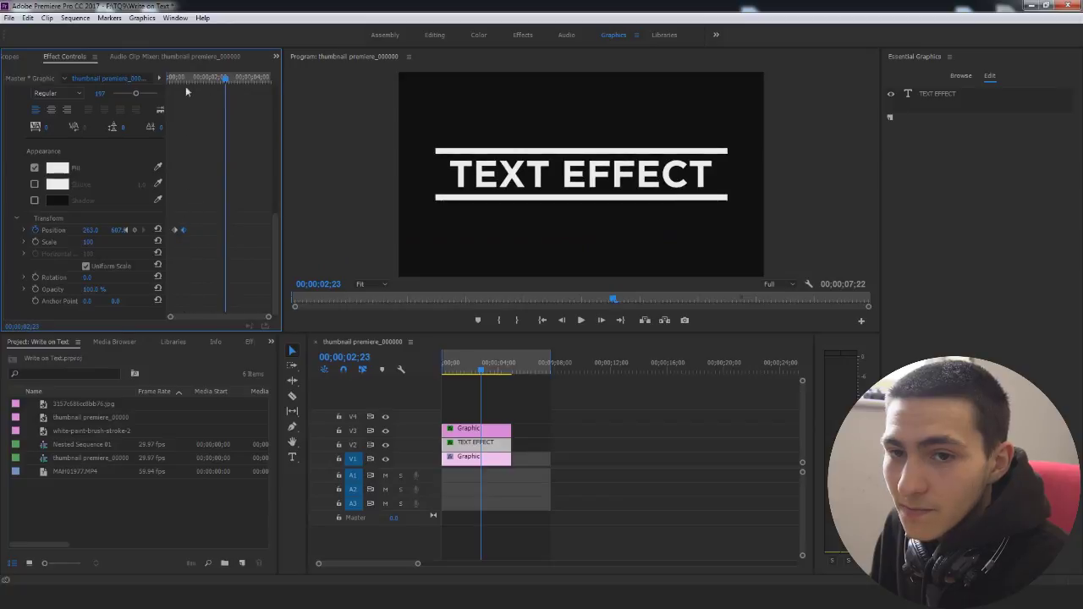
pyautogui.press('Home')
pyautogui.press('space')
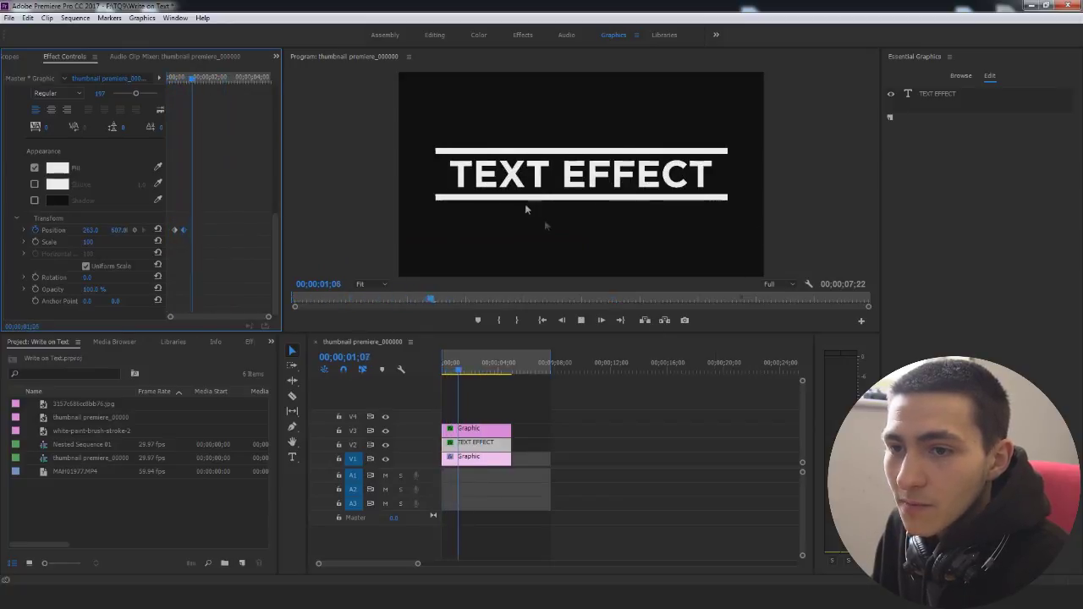
pyautogui.click(400, 376)
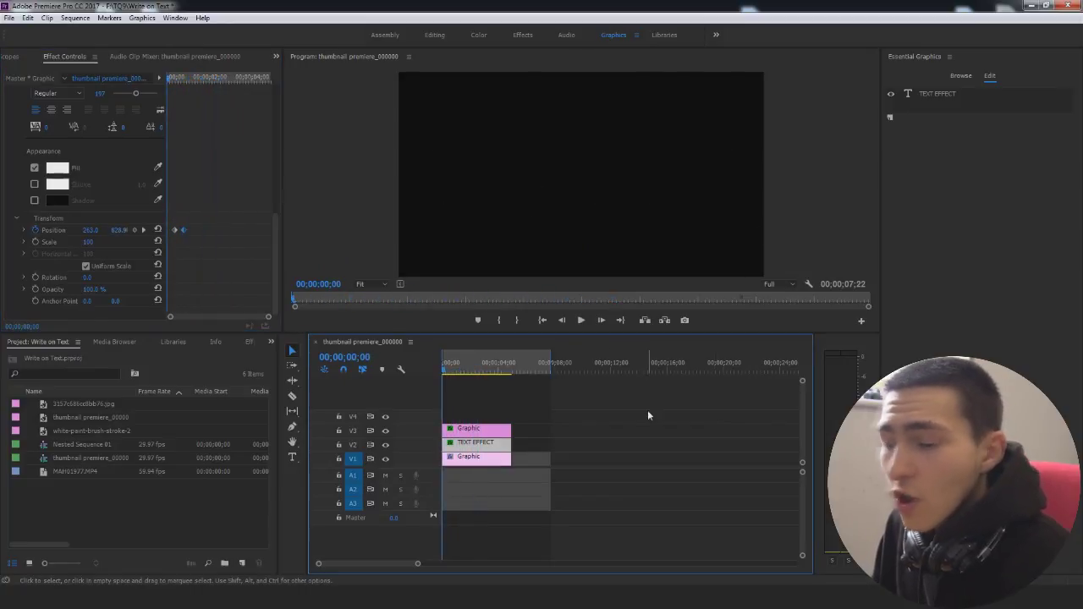